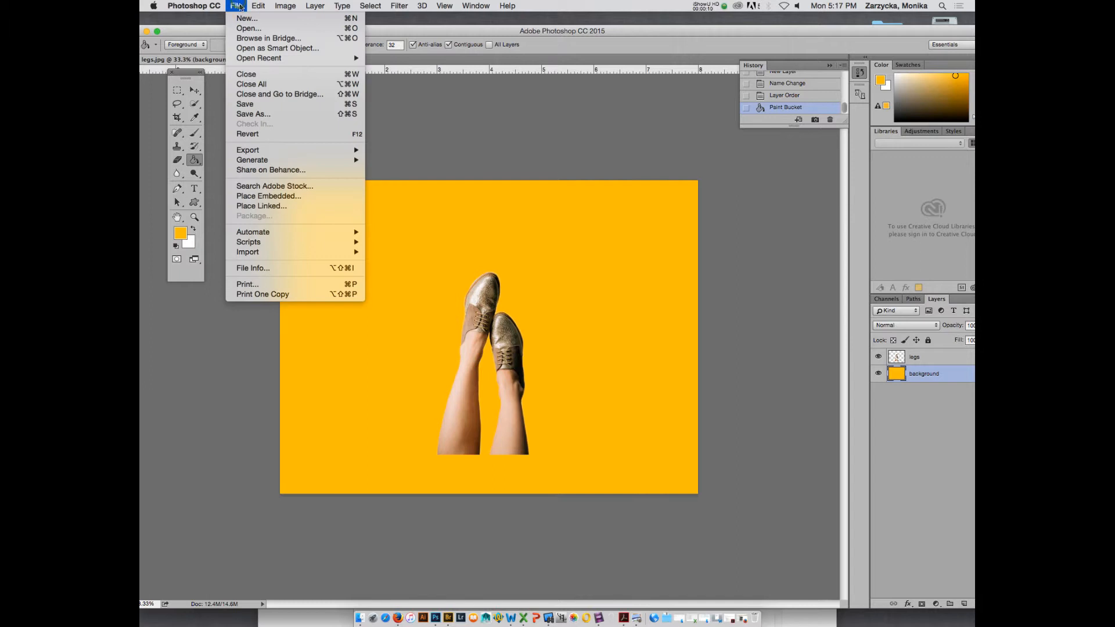
Save the document as a Photoshop file in the Assign7_W folder, reusing the existing file's name with a 2 added, with Maximize Compatibility on
left_click(268, 116)
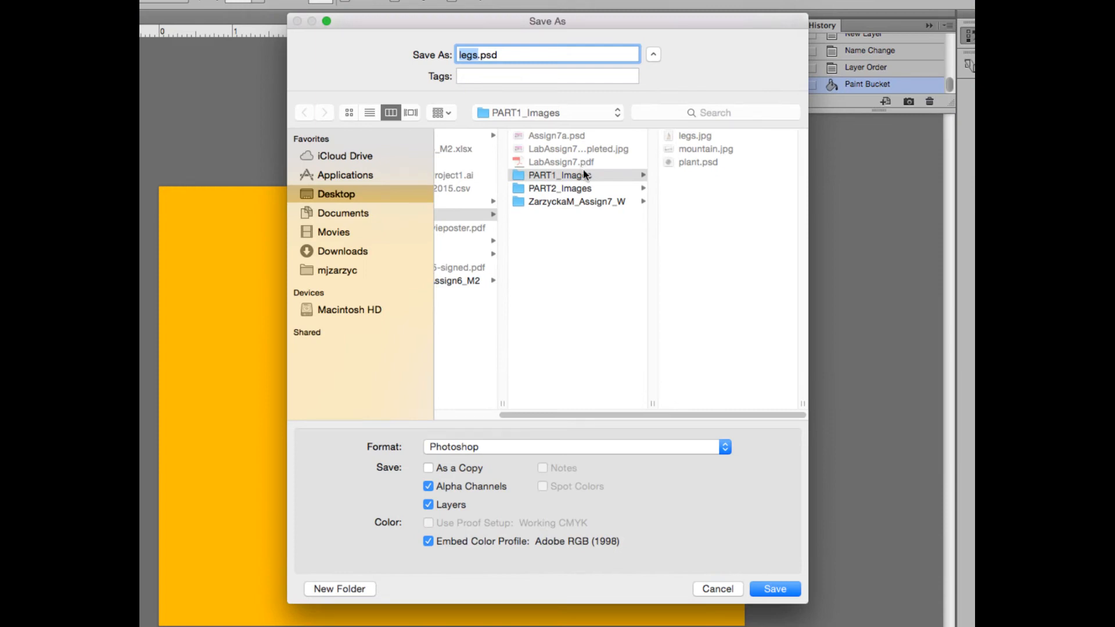
left_click(595, 200)
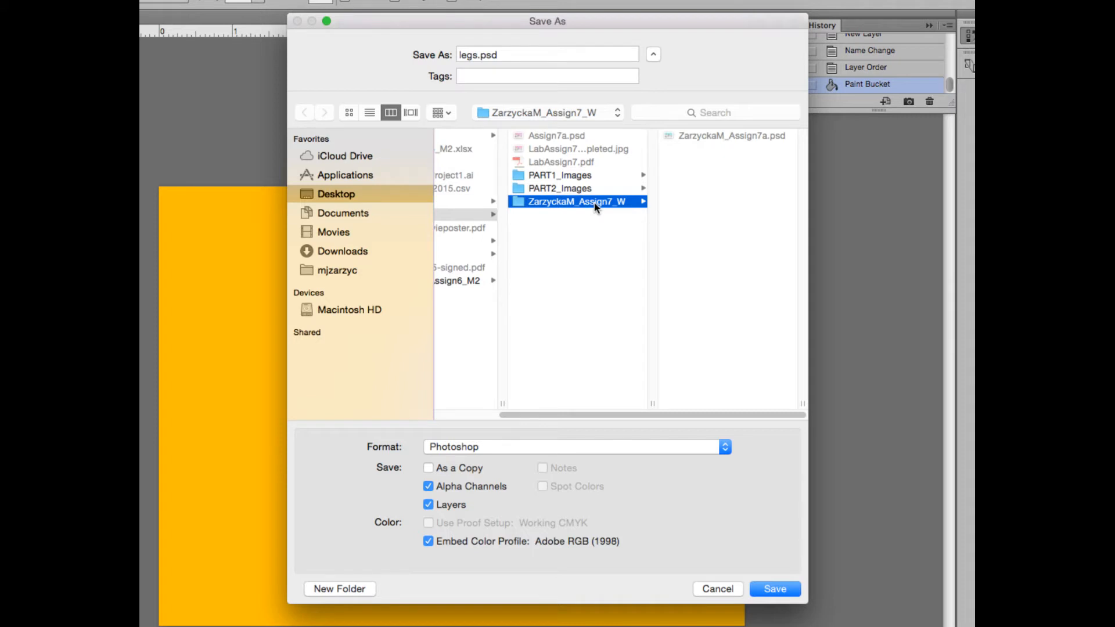
left_click(714, 135)
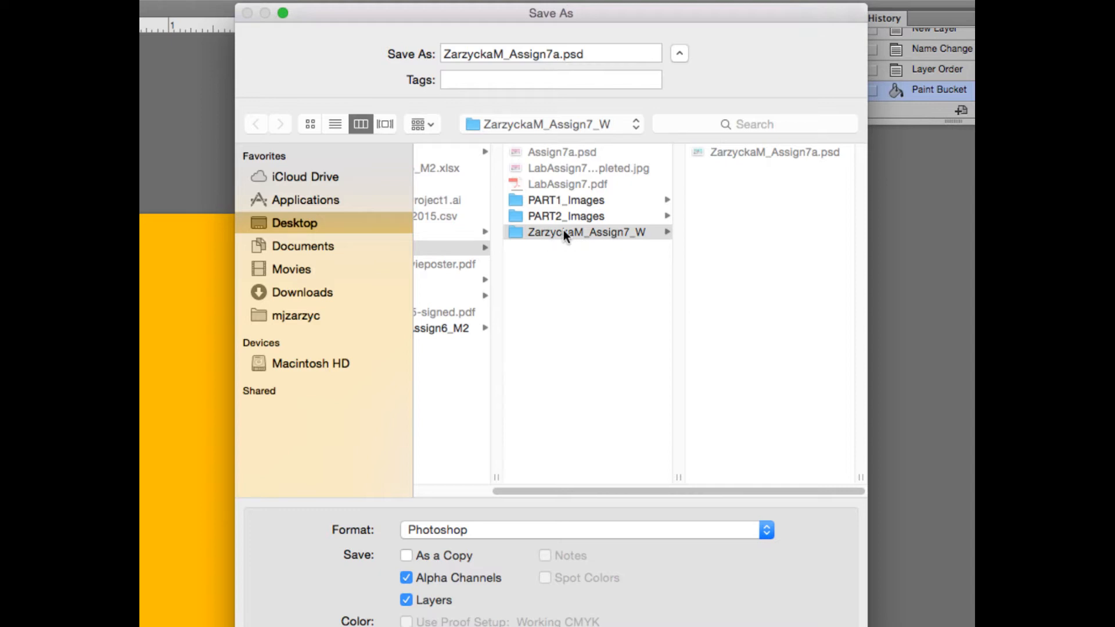
double_click(558, 53)
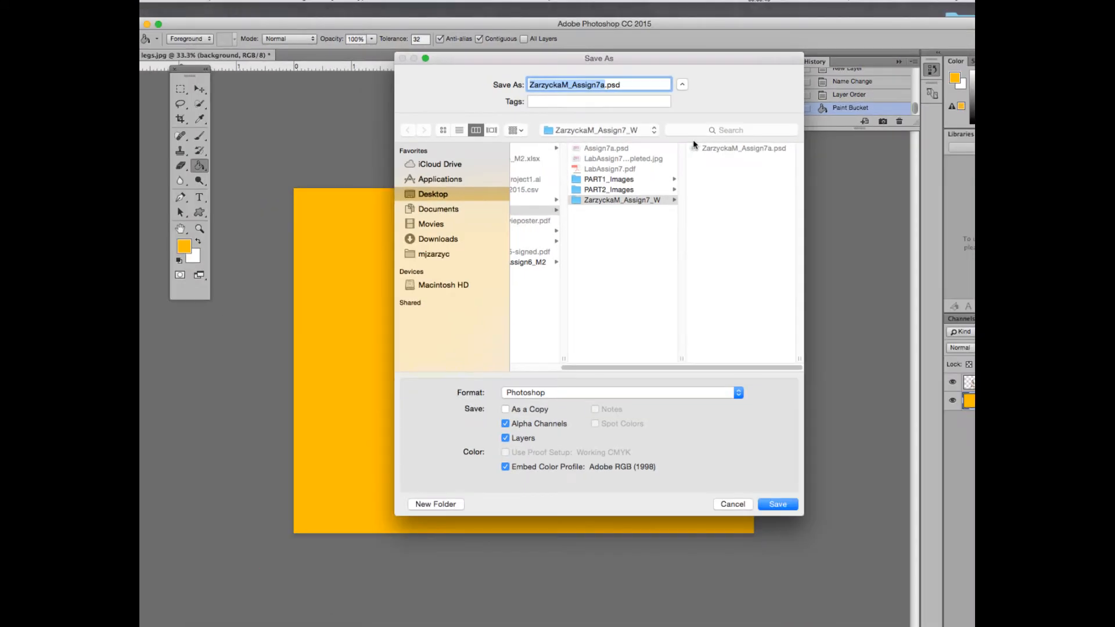
left_click(605, 84)
type("2")
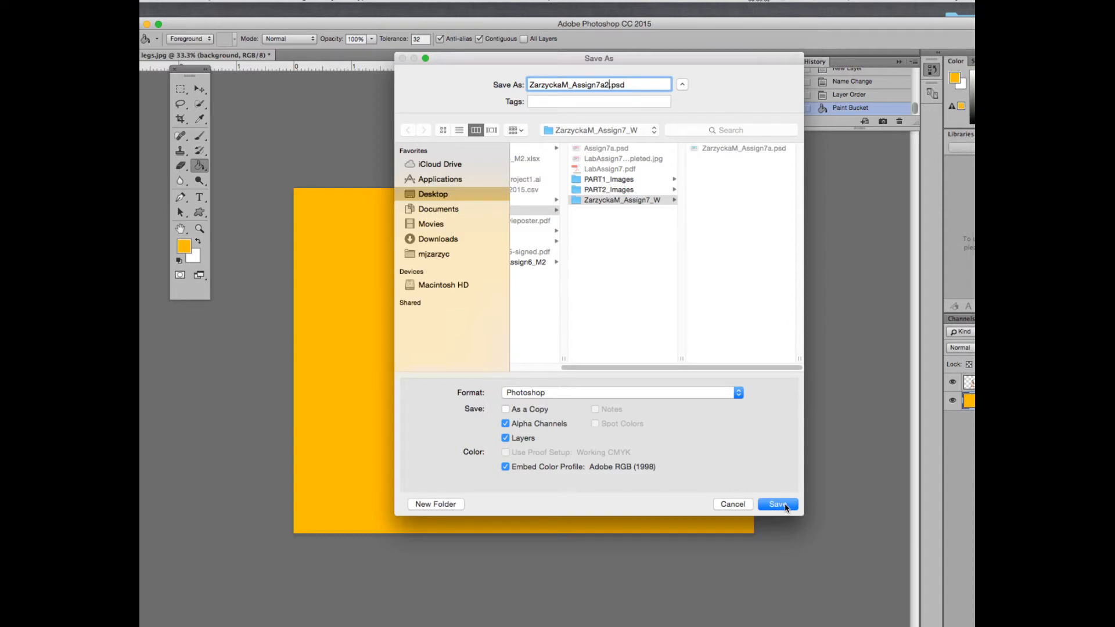
left_click(786, 506)
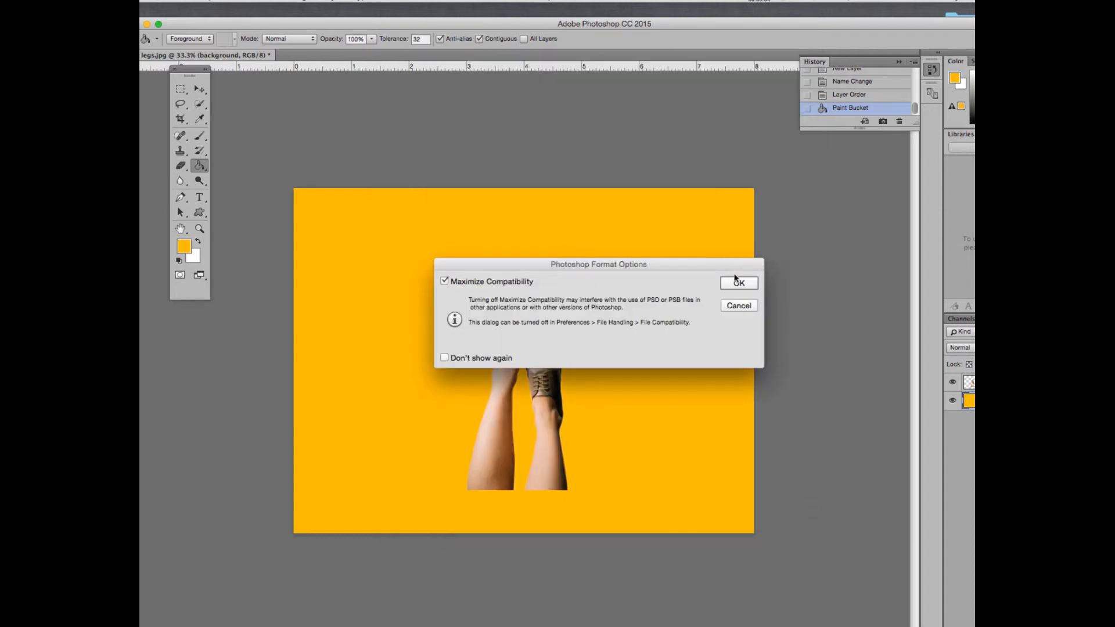
left_click(737, 282)
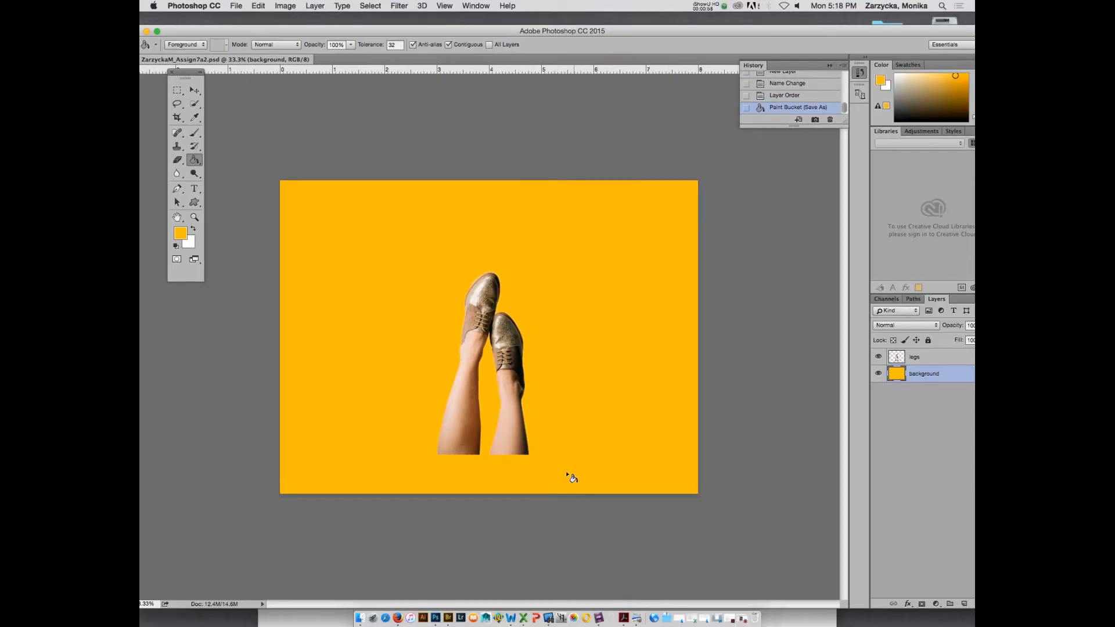
Switch to Adobe Bridge and open mountain.jpg from PART1_Images with its embedded profile, then float the image in its own window
left_click(446, 601)
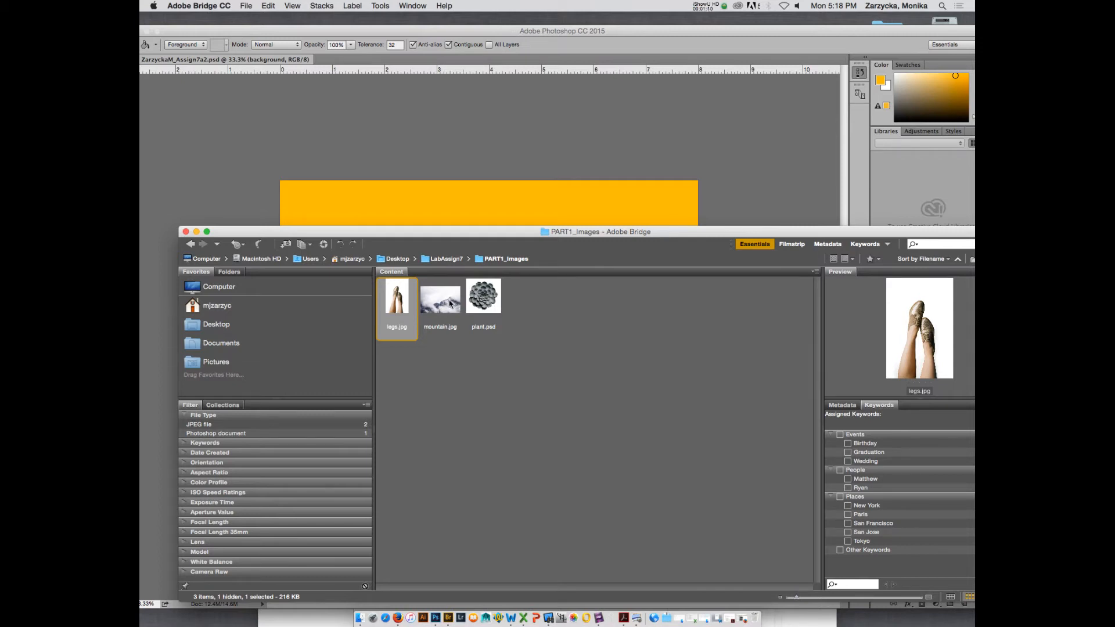
double_click(448, 301)
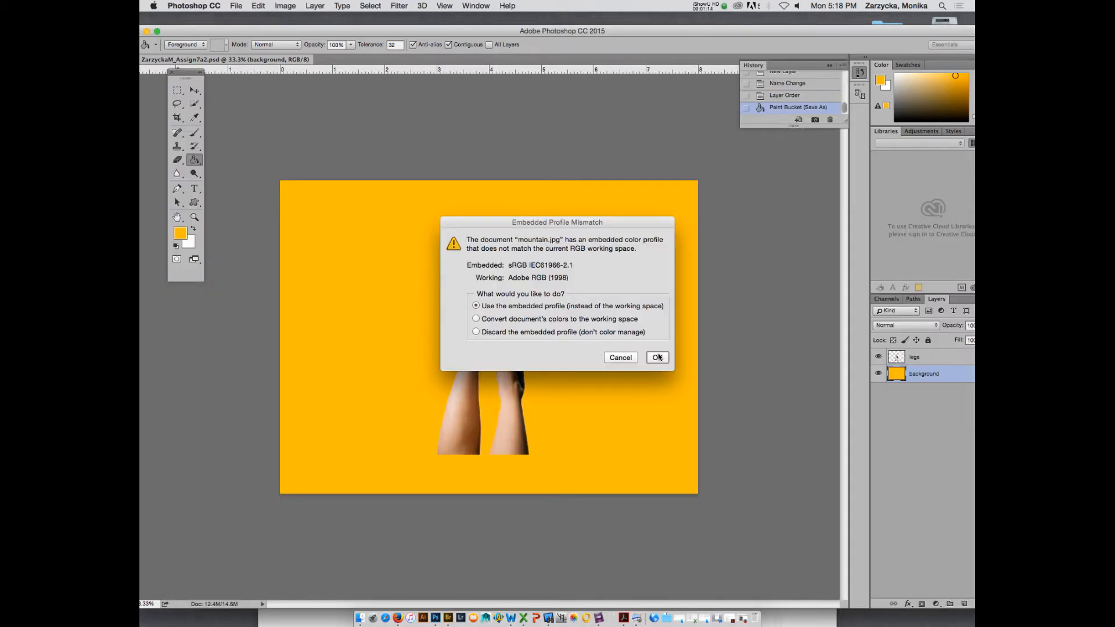
left_click(658, 358)
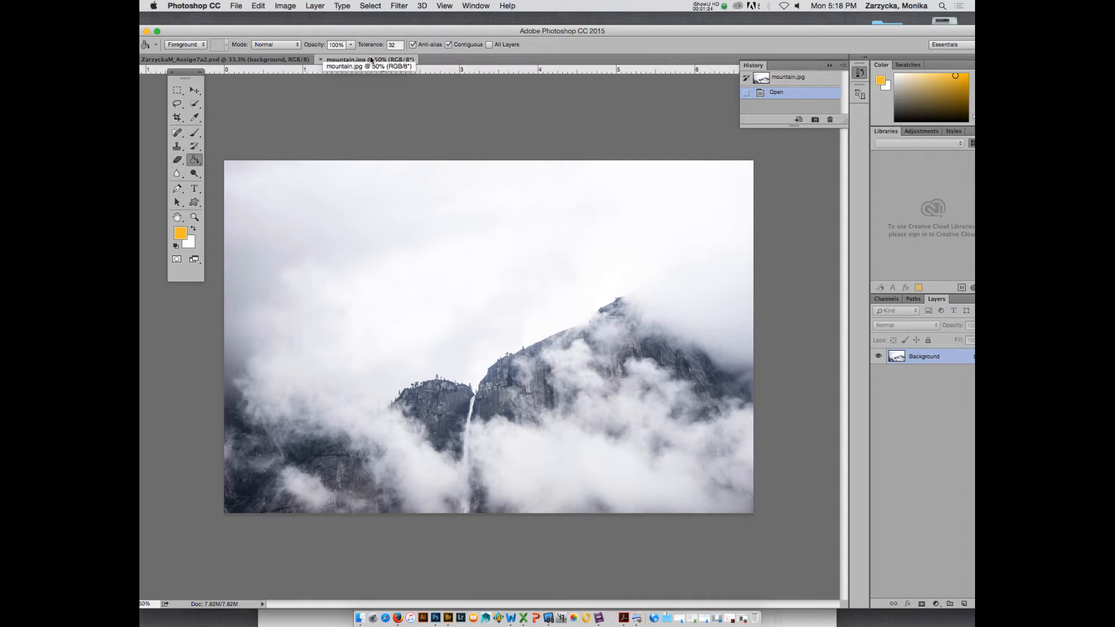
left_click_drag(371, 60, 393, 26)
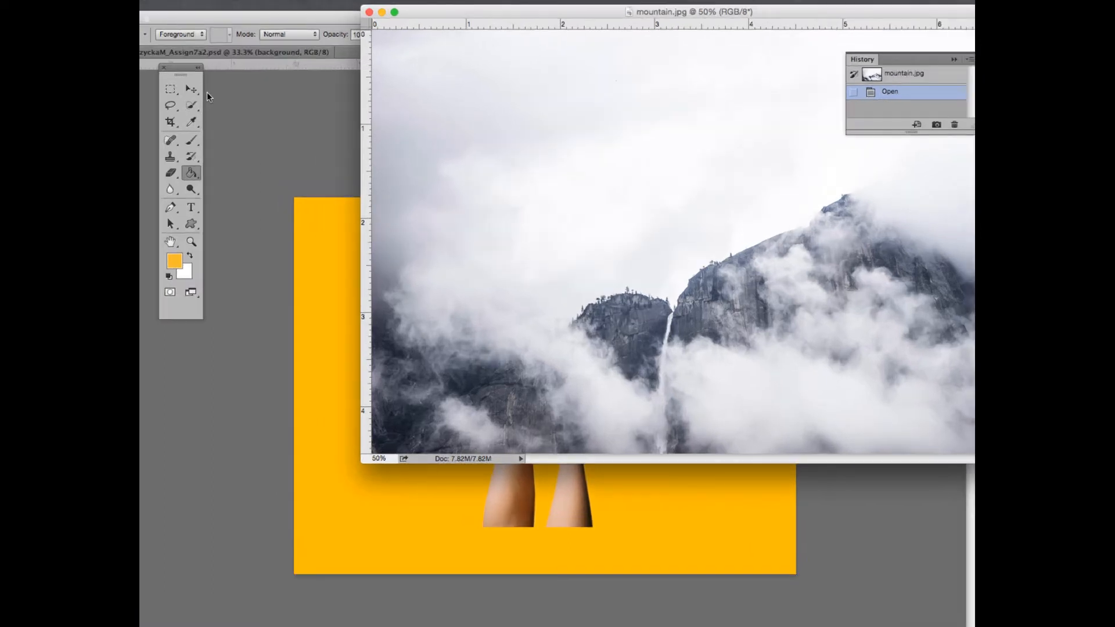
Move the mountain image into the legs document with the Move tool, converting its colors, and position it over the yellow background behind the legs
left_click(196, 91)
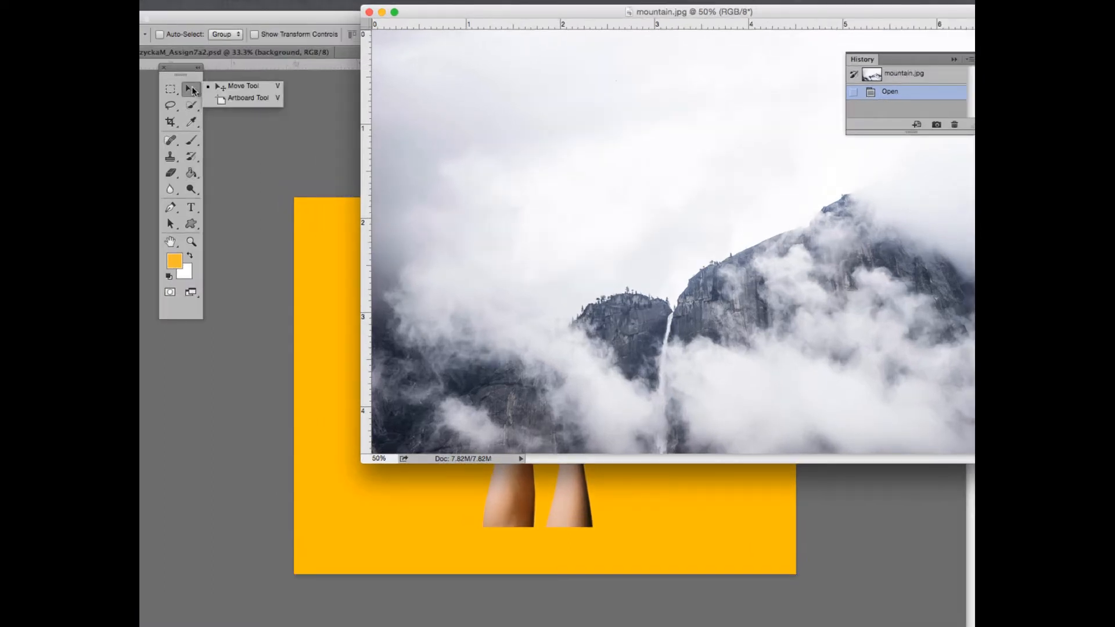
left_click(192, 90)
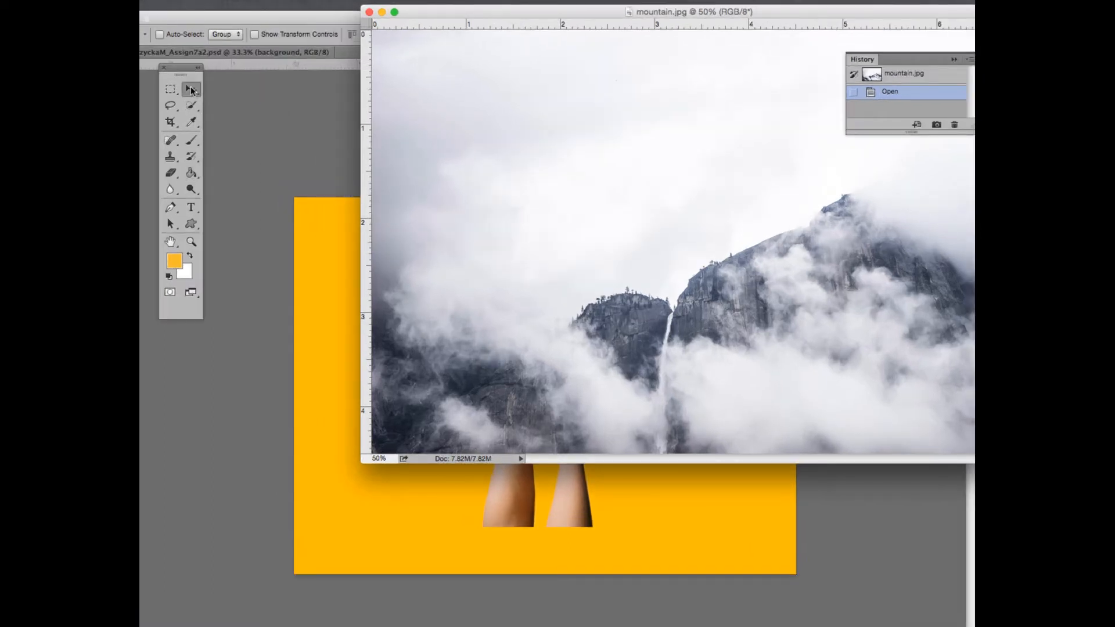
left_click(342, 282)
key("super+v")
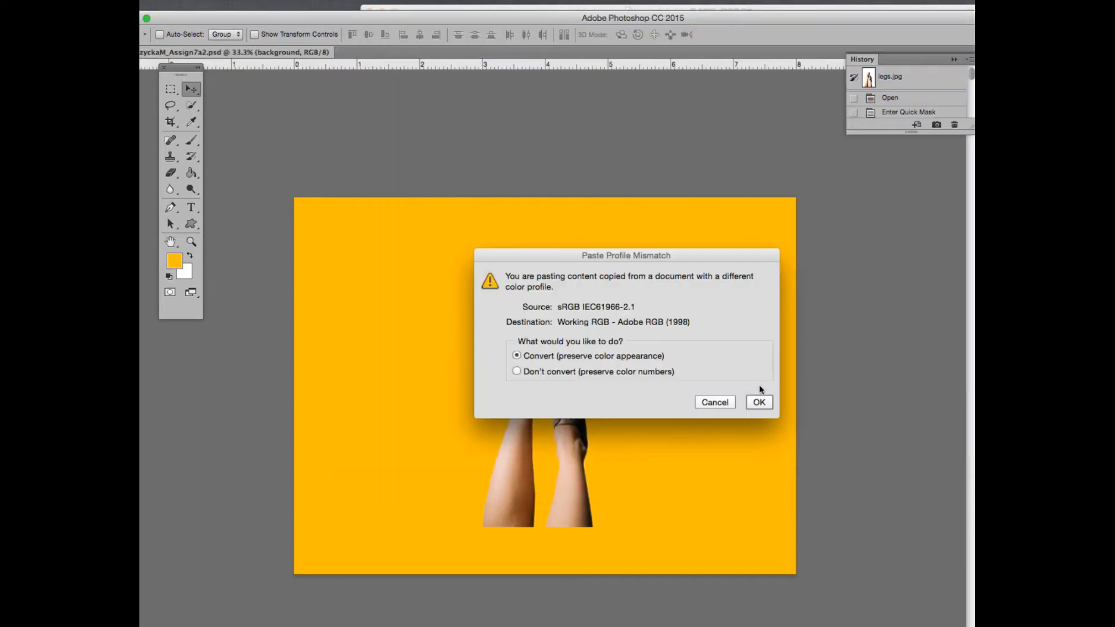
left_click(760, 402)
left_click_drag(480, 270, 584, 322)
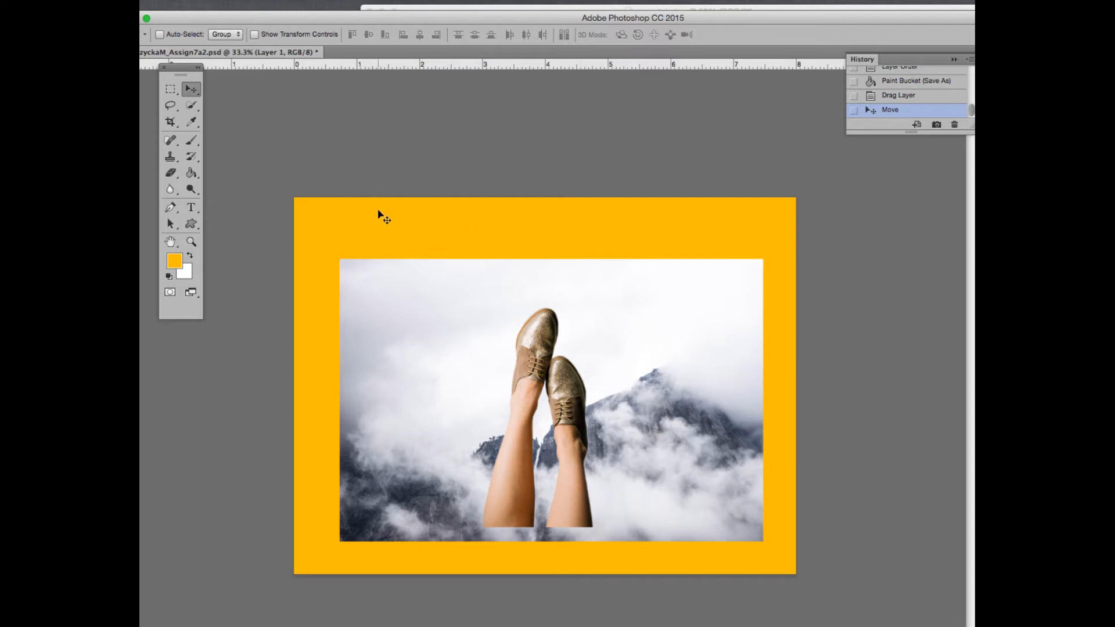
Crop the canvas to the edges of the mountain image
left_click(172, 122)
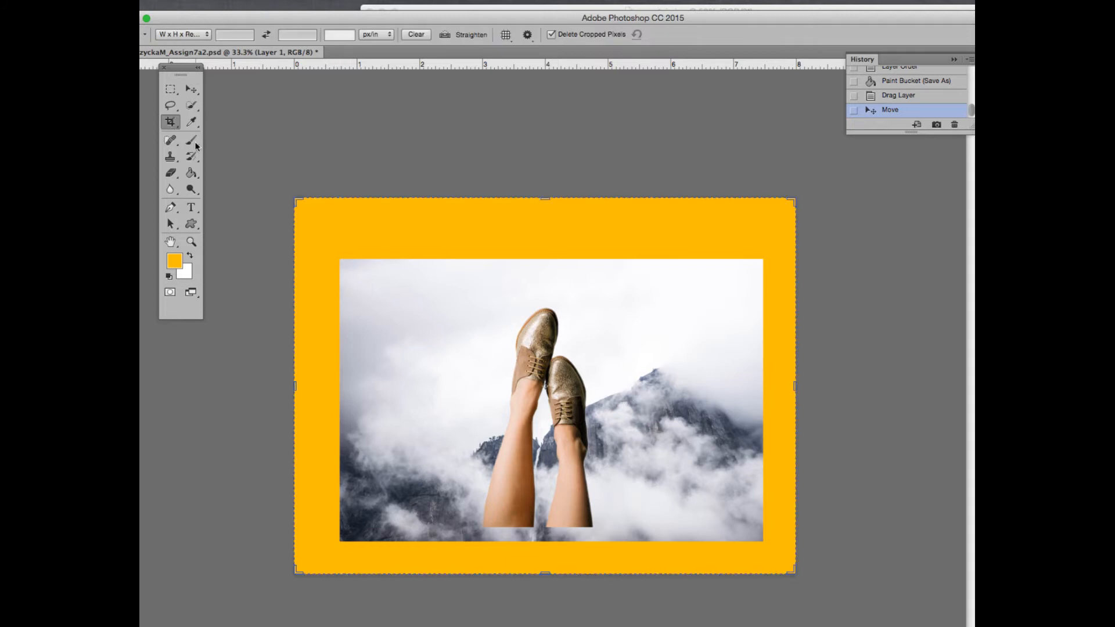
left_click_drag(341, 260, 763, 540)
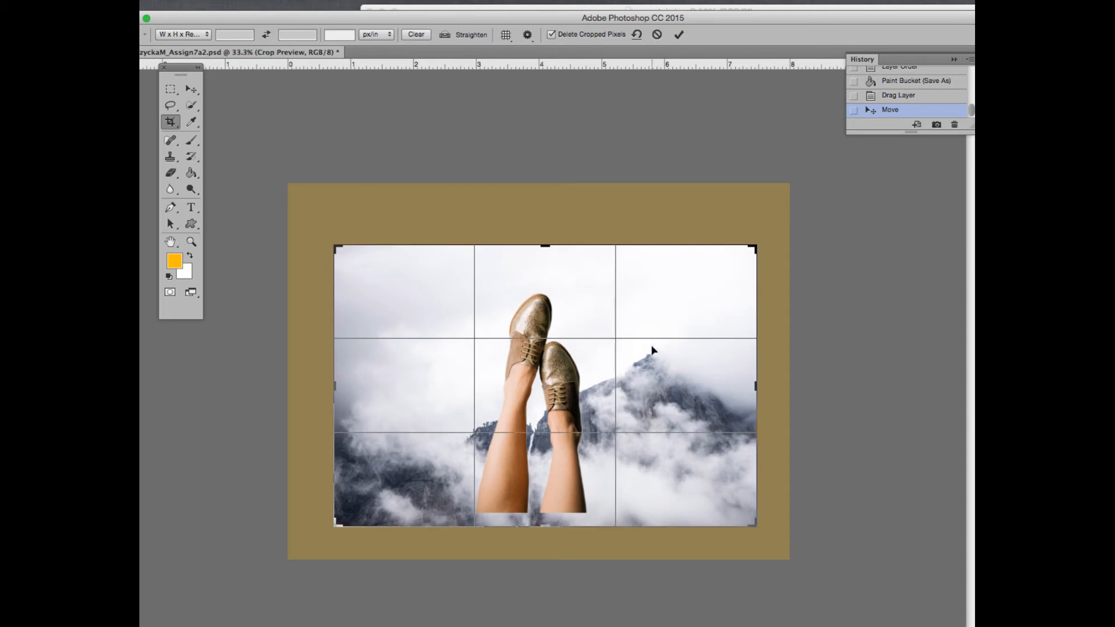
key("Return")
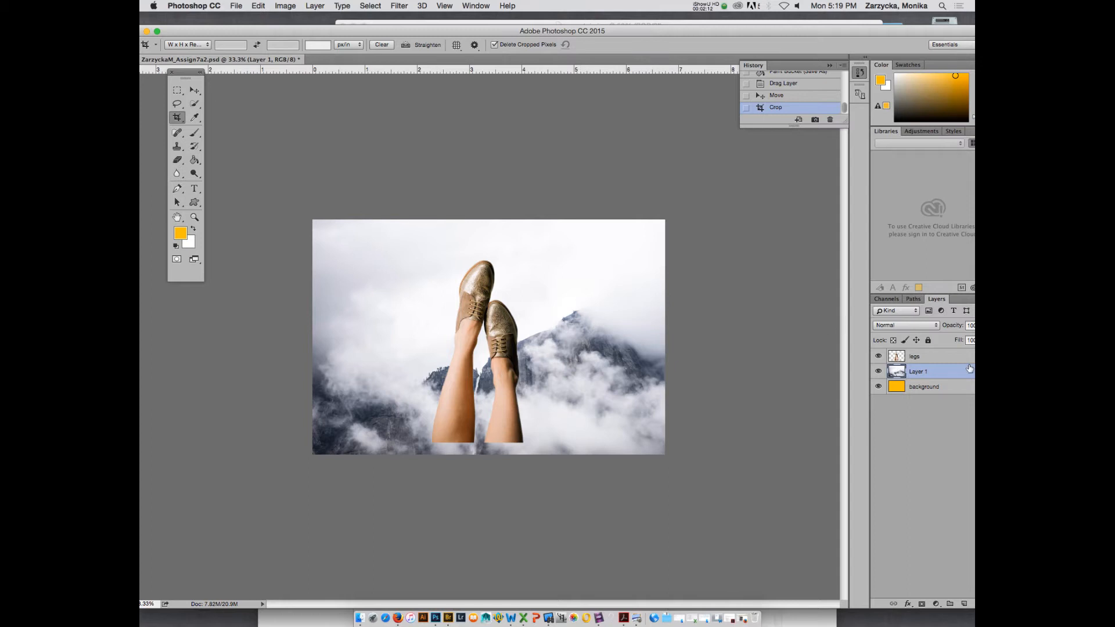
Rename Layer 1 as mountain
left_click_drag(784, 31, 710, 32)
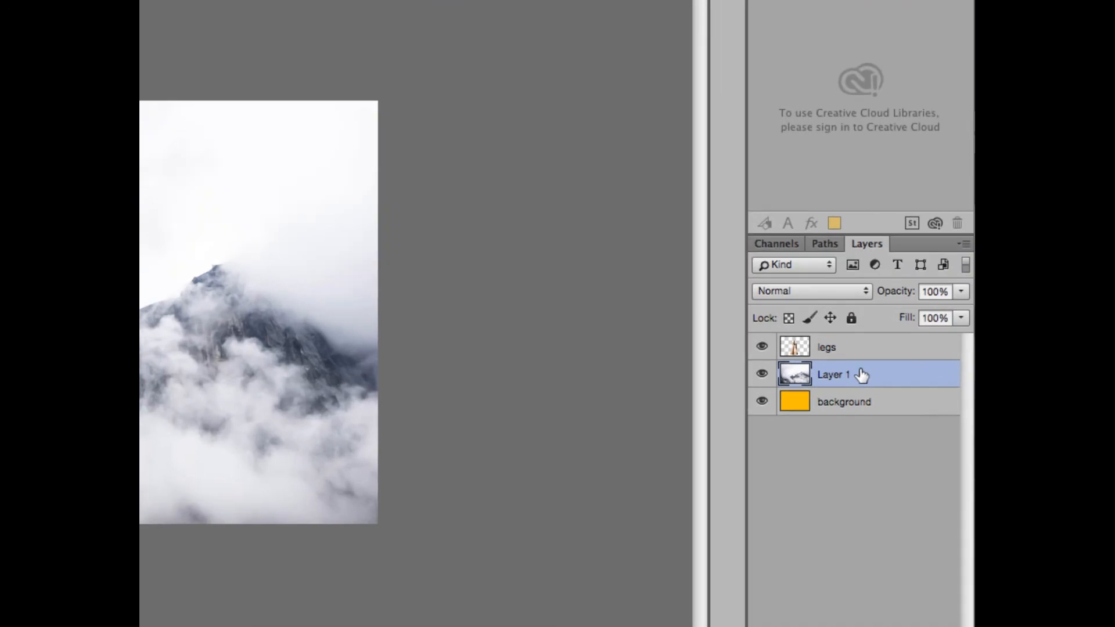
double_click(852, 375)
type("mountain")
key("Return")
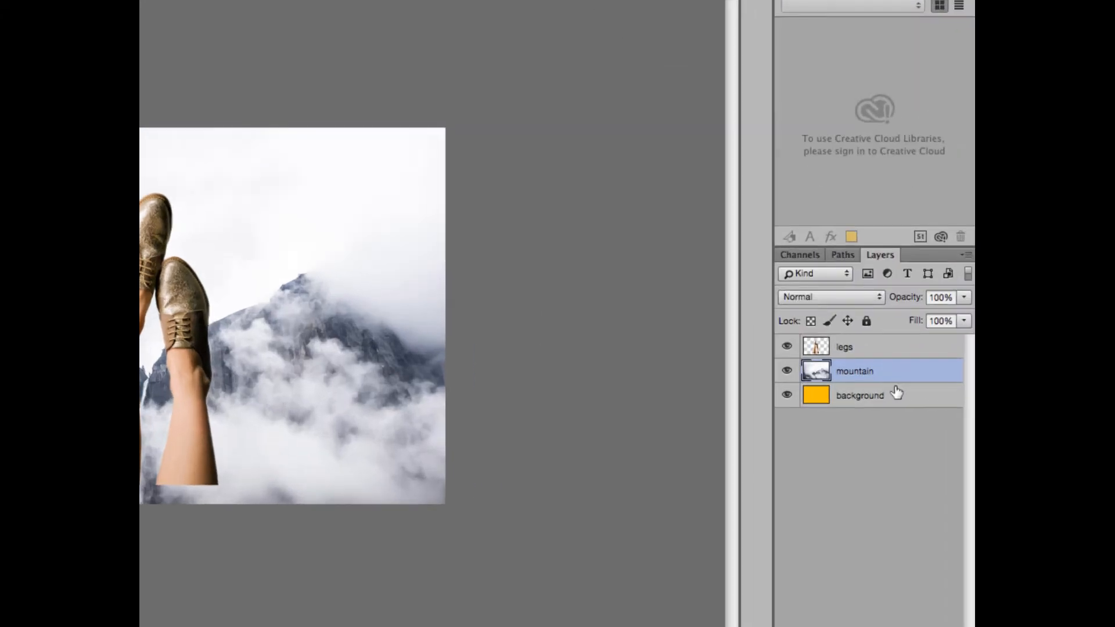
Create a new alpha channel and name it gradient
left_click(801, 257)
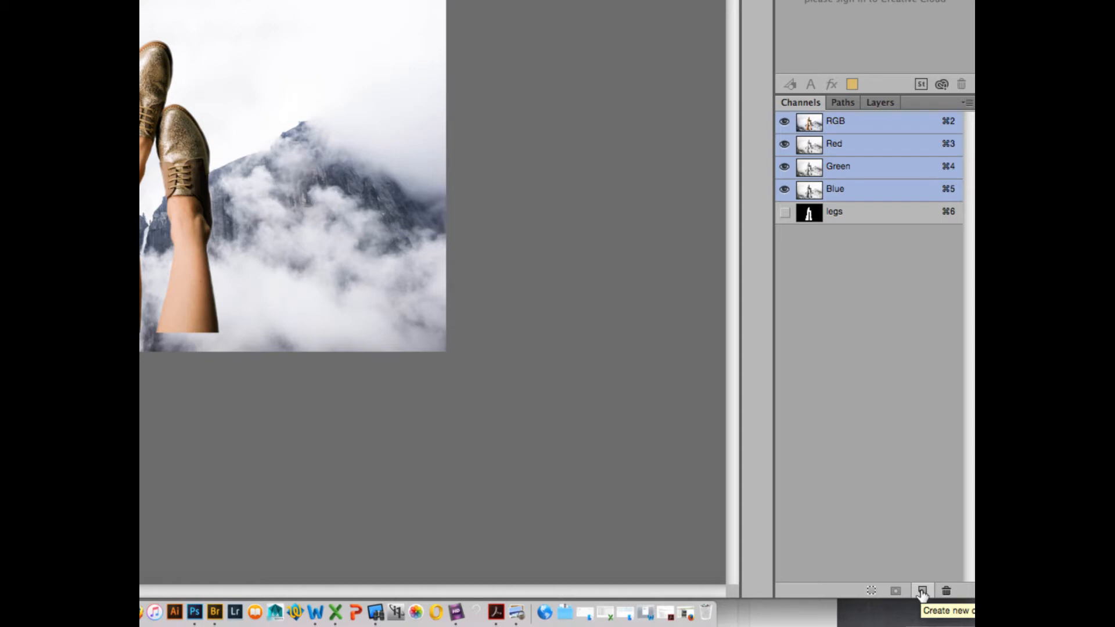
left_click(923, 591)
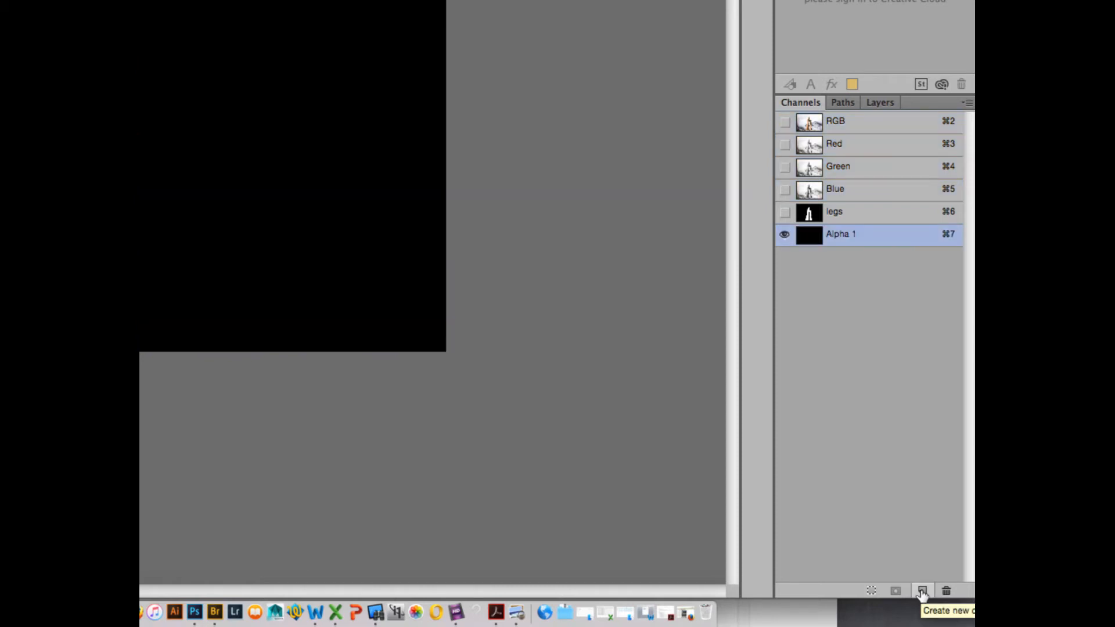
double_click(840, 234)
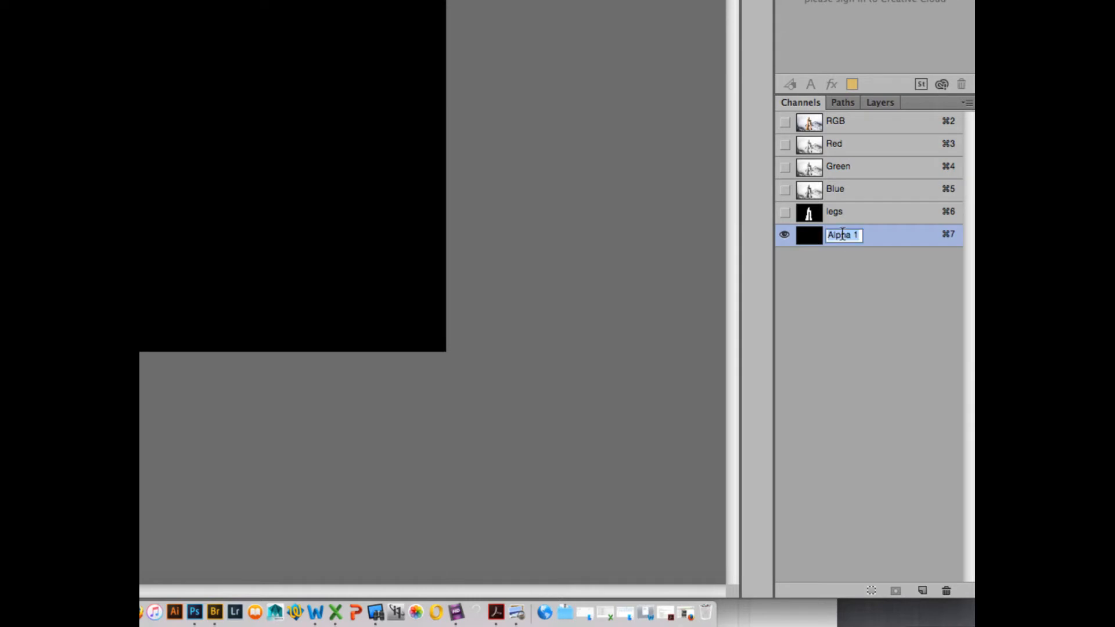
type("gradient")
left_click(889, 243)
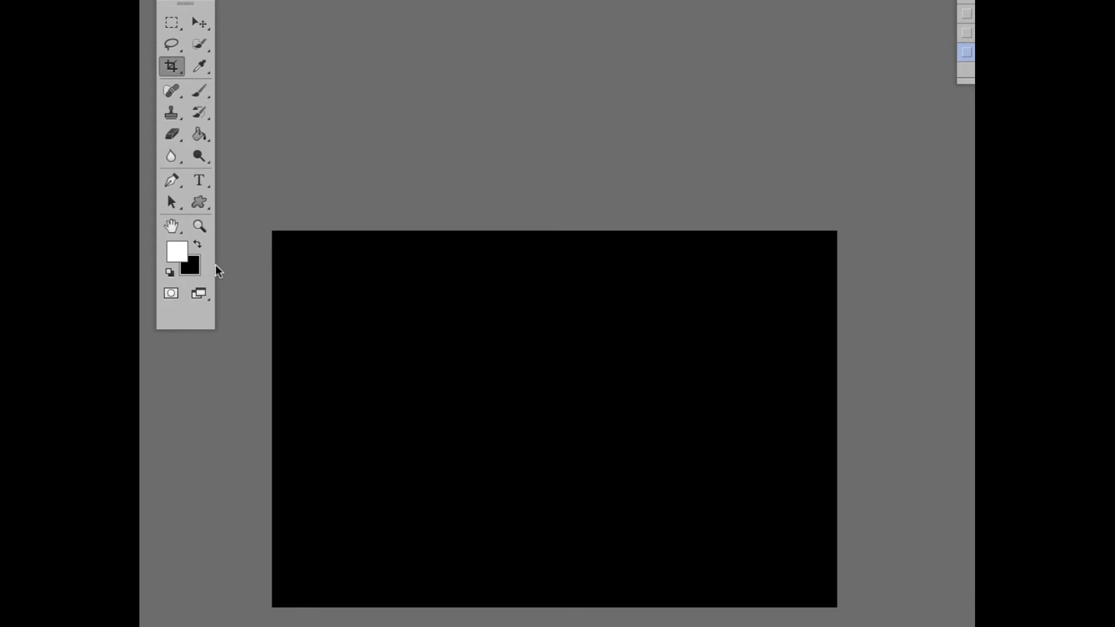
Fill the gradient channel with a linear white-to-black gradient running downward from near the image's upper edge to near its lower edge
left_click(201, 138)
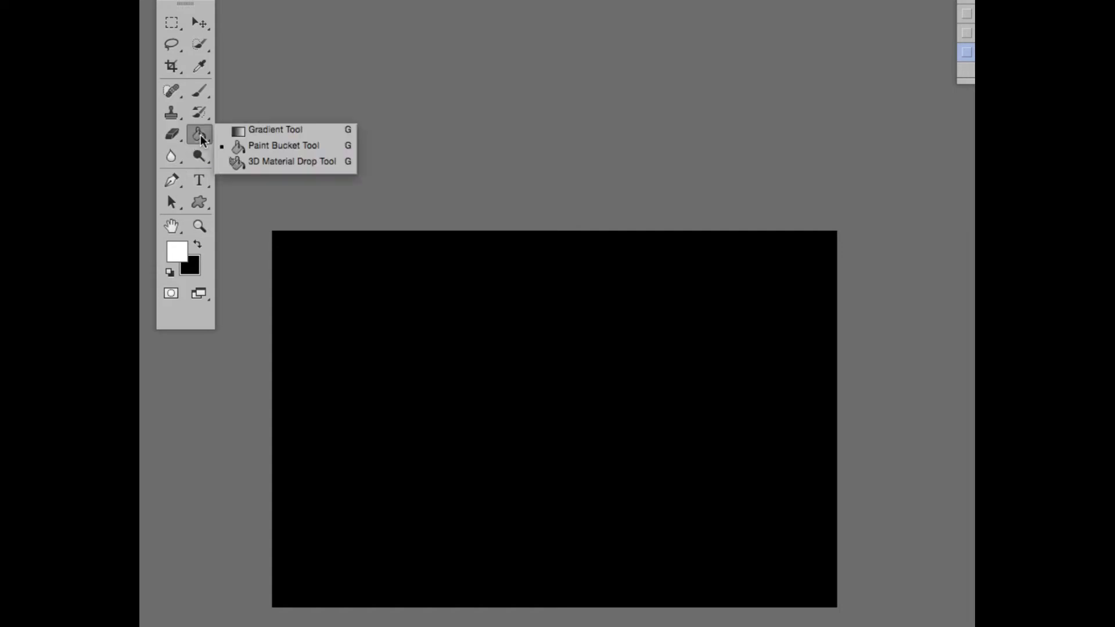
left_click(260, 134)
left_click_drag(166, 47, 288, 28)
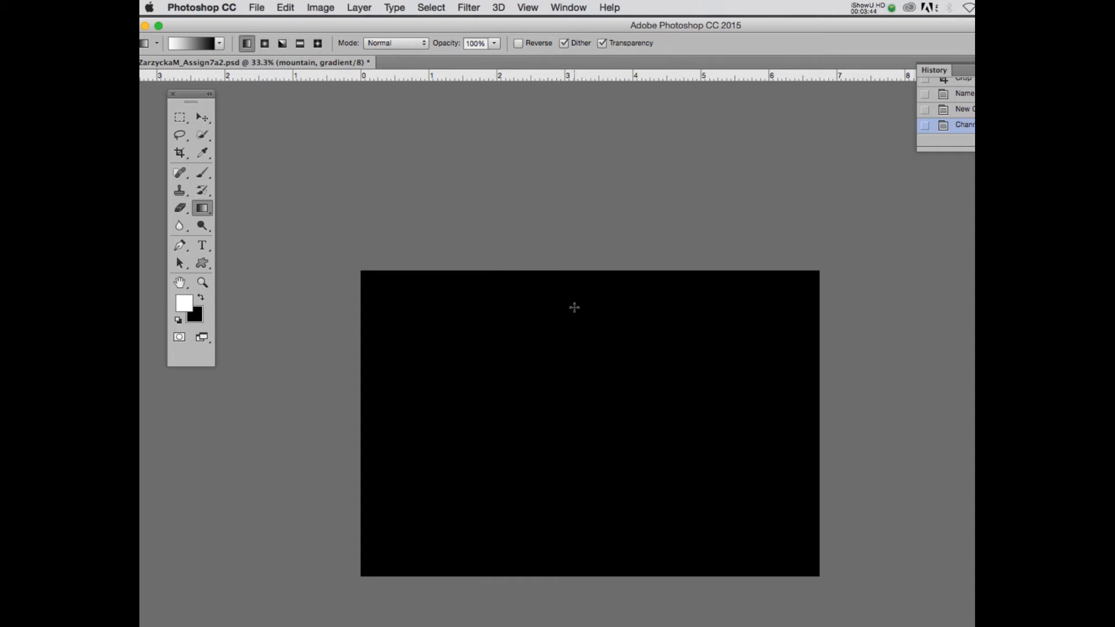
left_click_drag(576, 308, 582, 526)
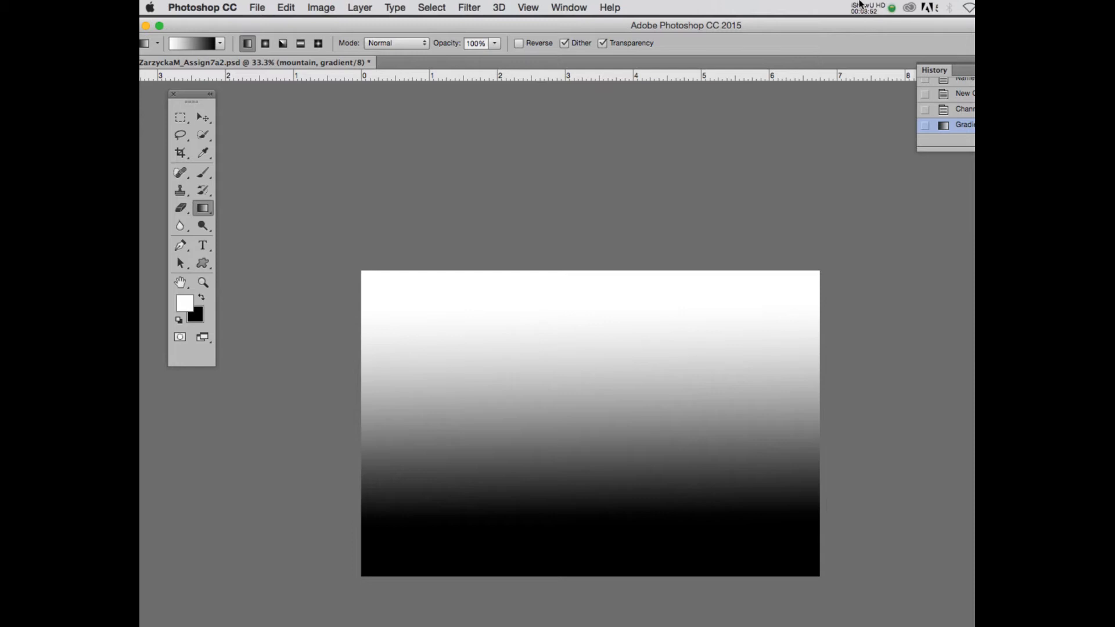
left_click(862, 4)
left_click(876, 49)
left_click_drag(587, 316, 593, 527)
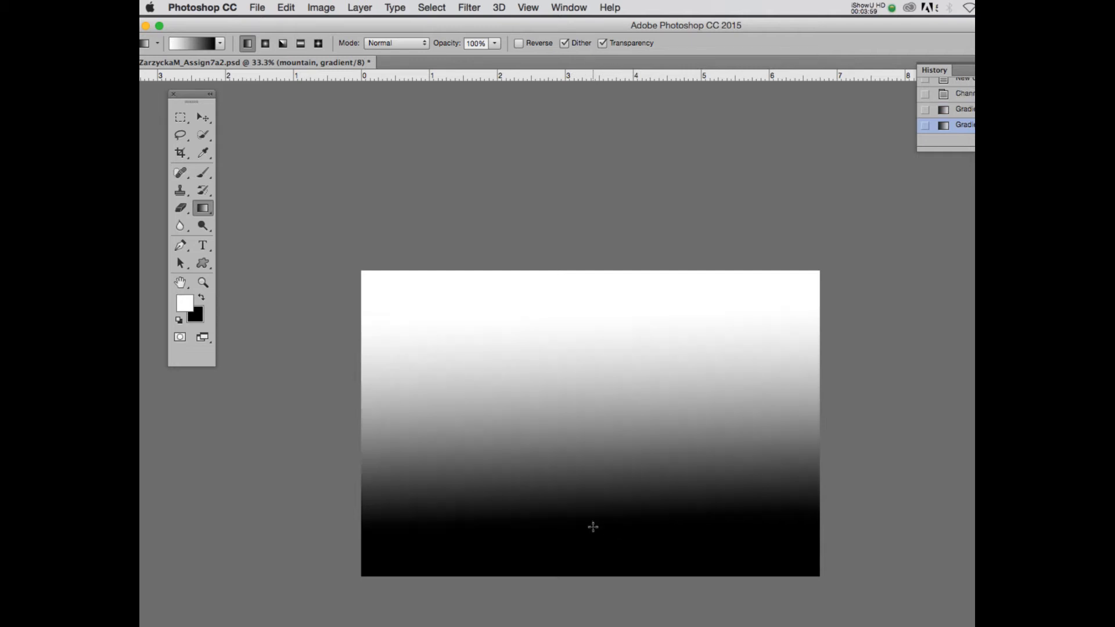
Try three shorter white-to-black gradients with different start points and lengths in the channel, and undo them
left_click_drag(585, 364, 593, 520)
left_click_drag(580, 307, 581, 429)
left_click_drag(596, 294, 603, 447)
key("super+z")
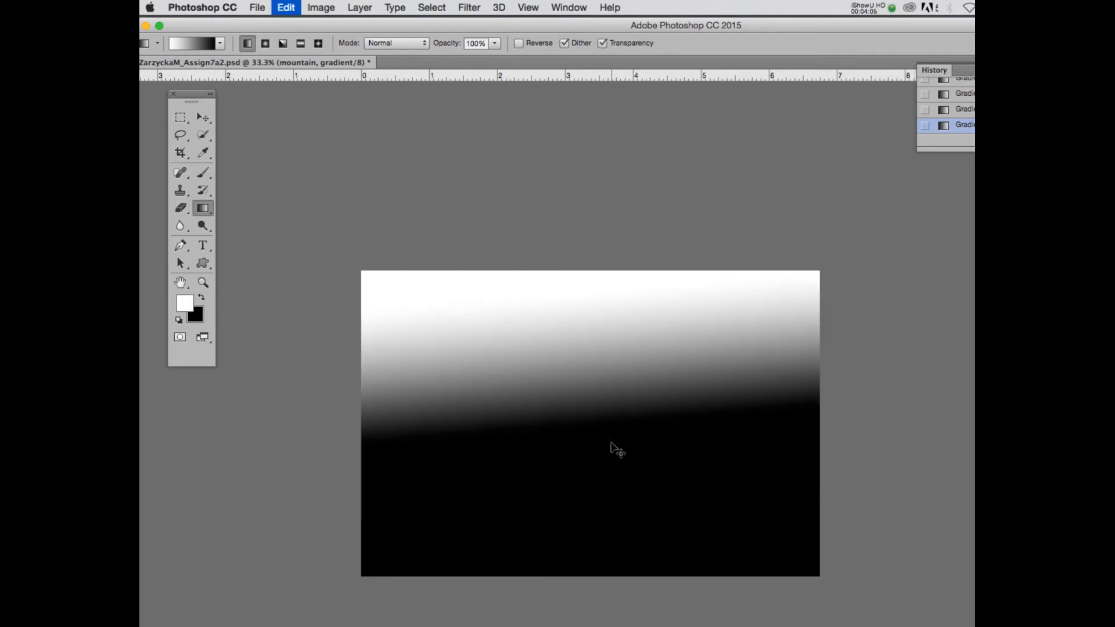
key("super+alt+z")
key("super+alt+z")
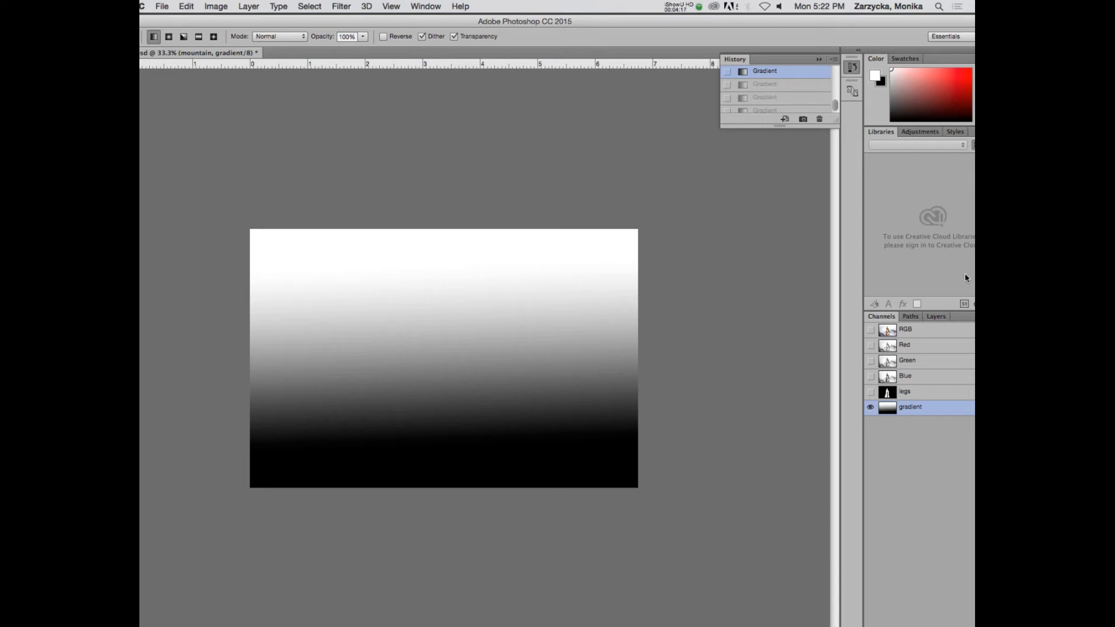
Make the RGB composite channel active again and return to the document's layer list
left_click(929, 330)
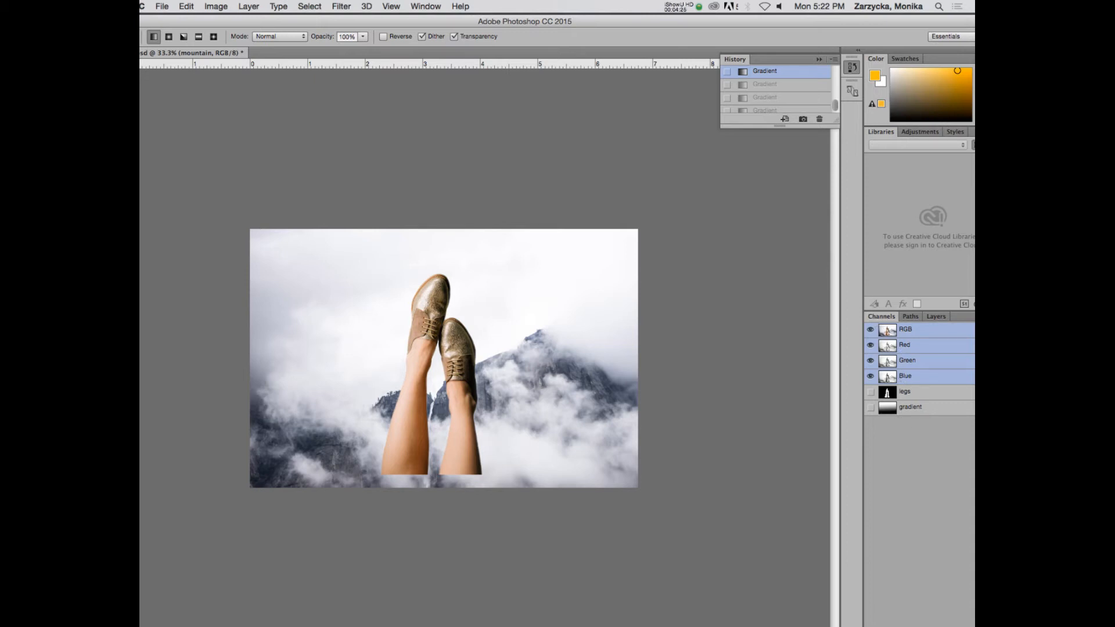
double_click(853, 25)
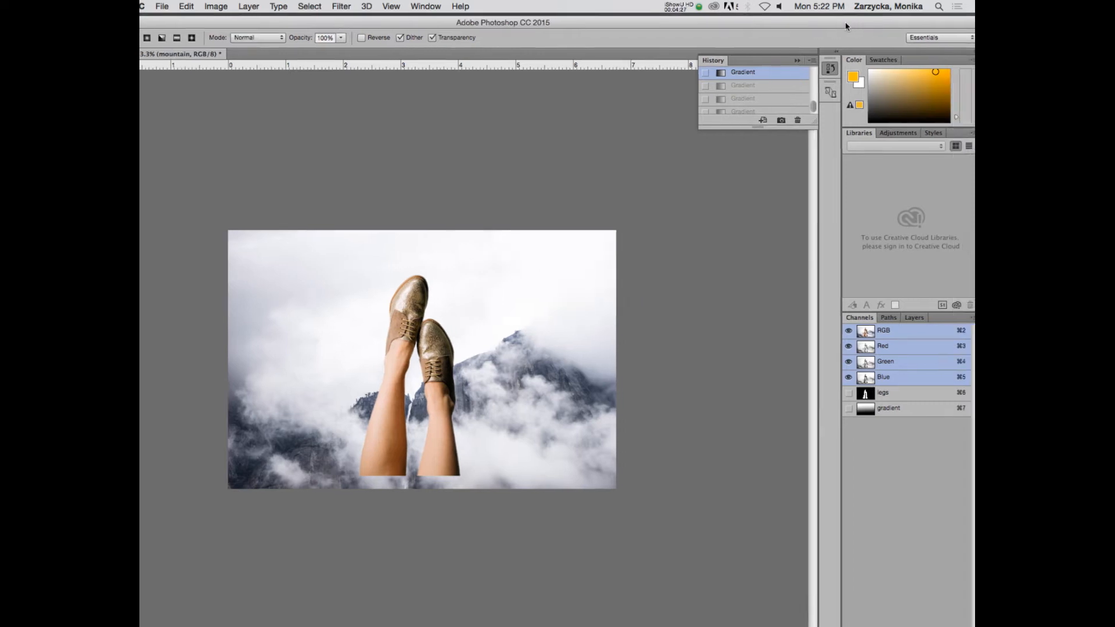
left_click(905, 318)
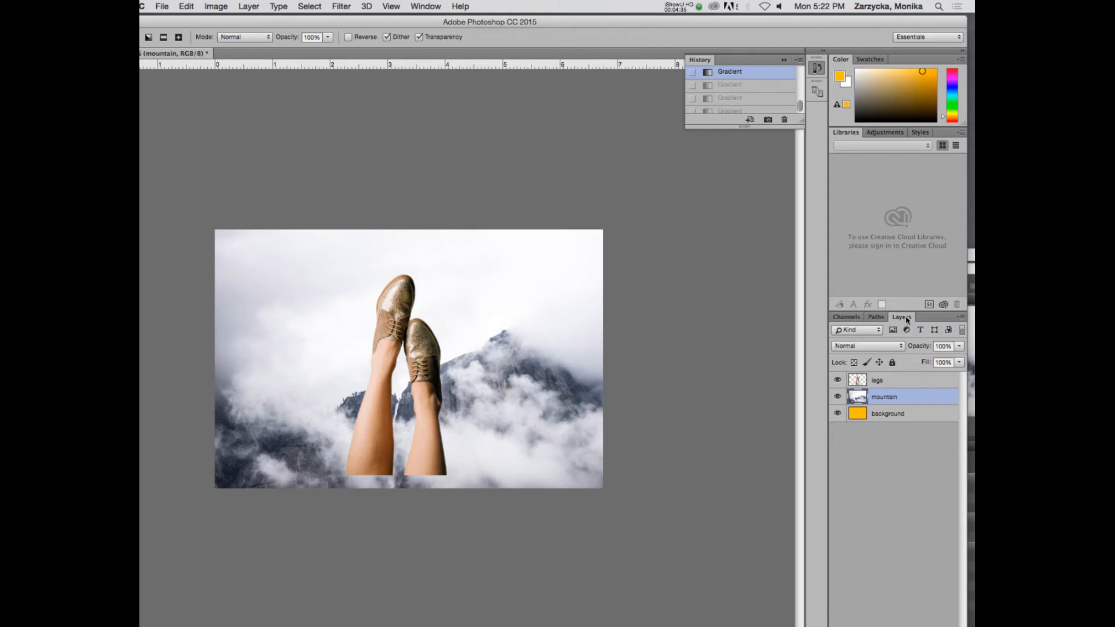
left_click(846, 317)
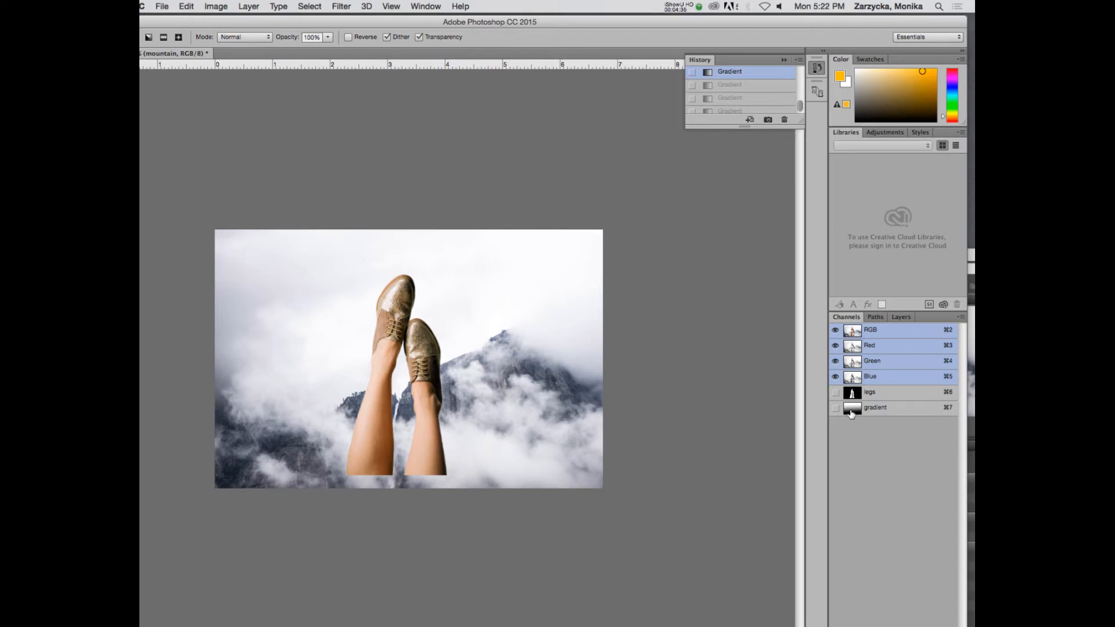
left_click(901, 317)
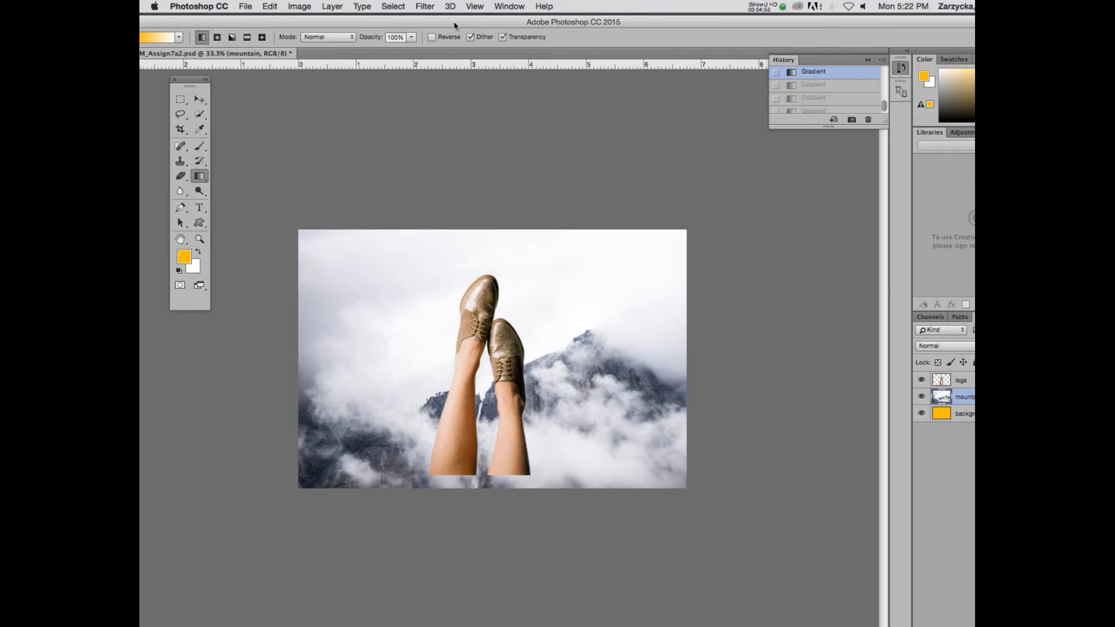
Load the gradient channel as a new selection in the document with the mountain layer active
left_click(394, 6)
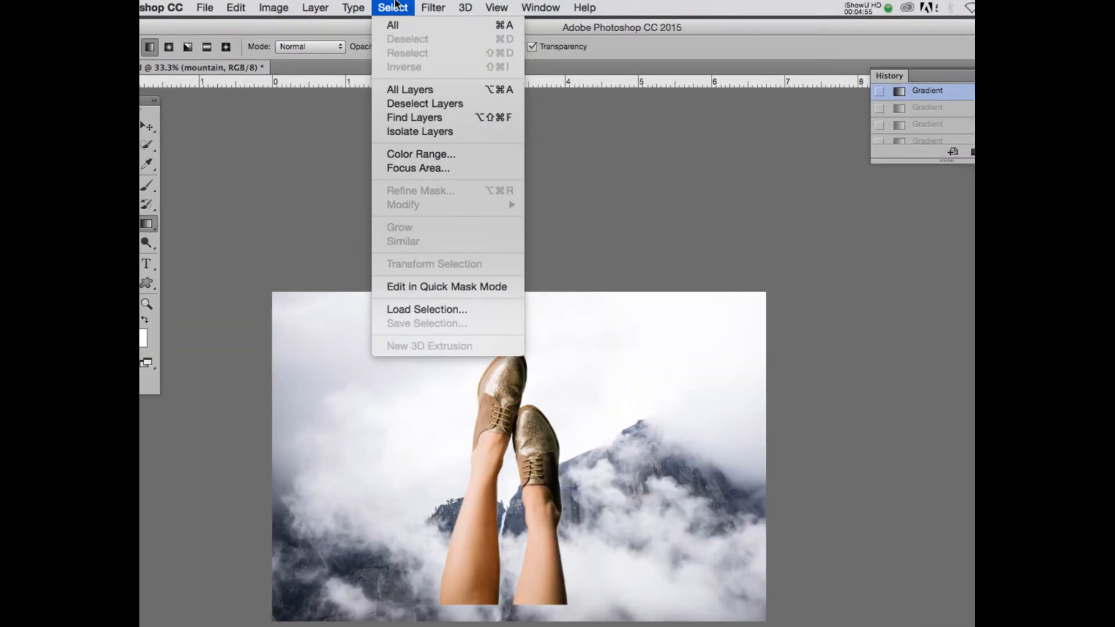
left_click(442, 310)
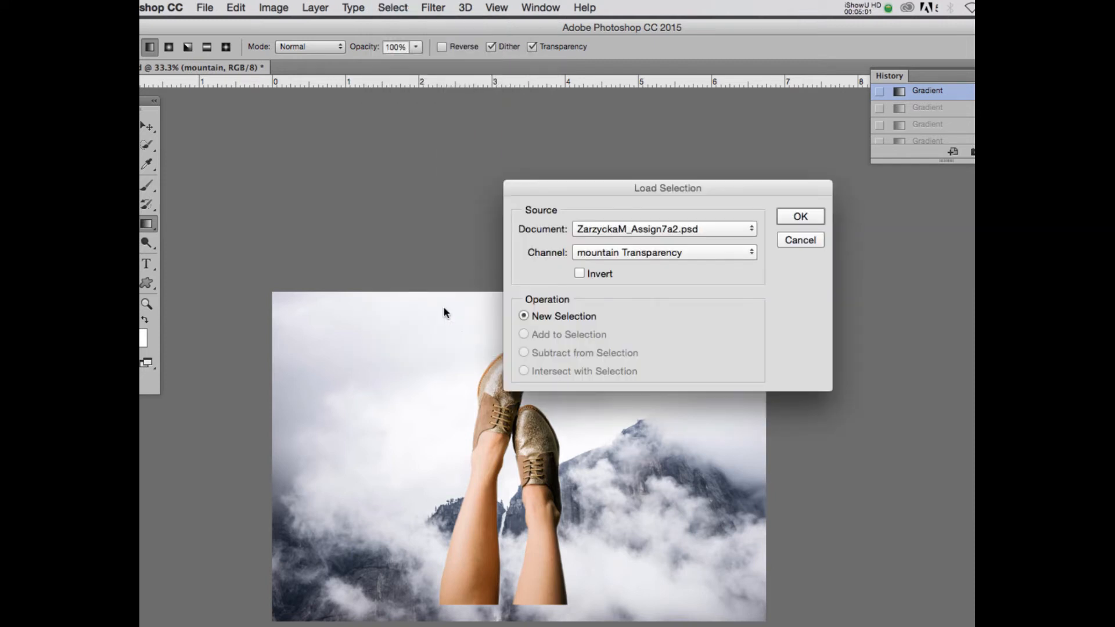
left_click(639, 254)
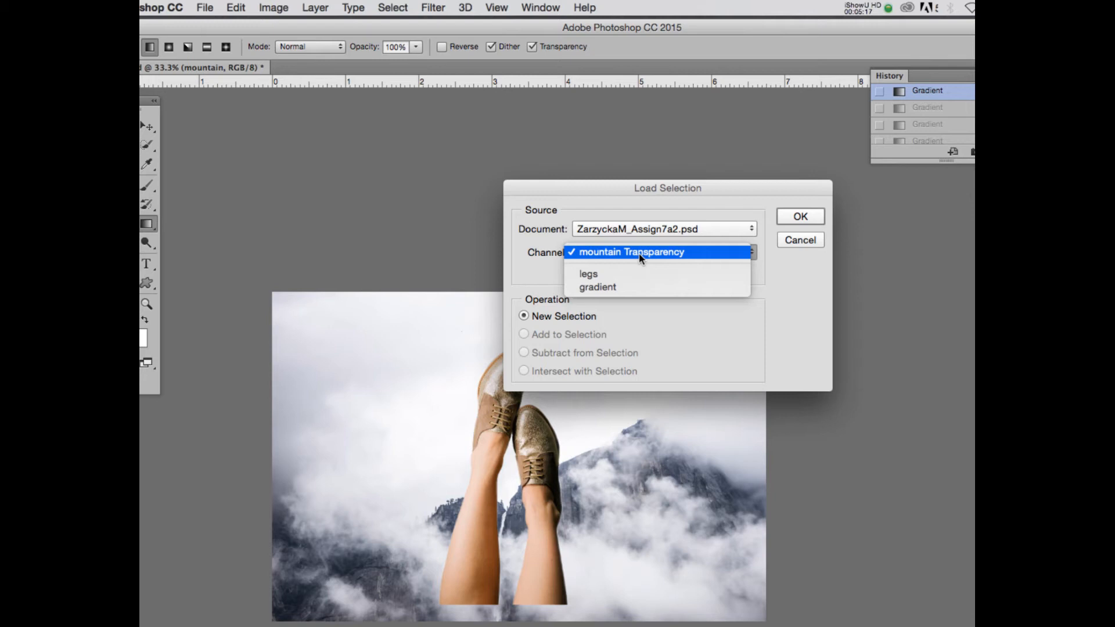
left_click(604, 287)
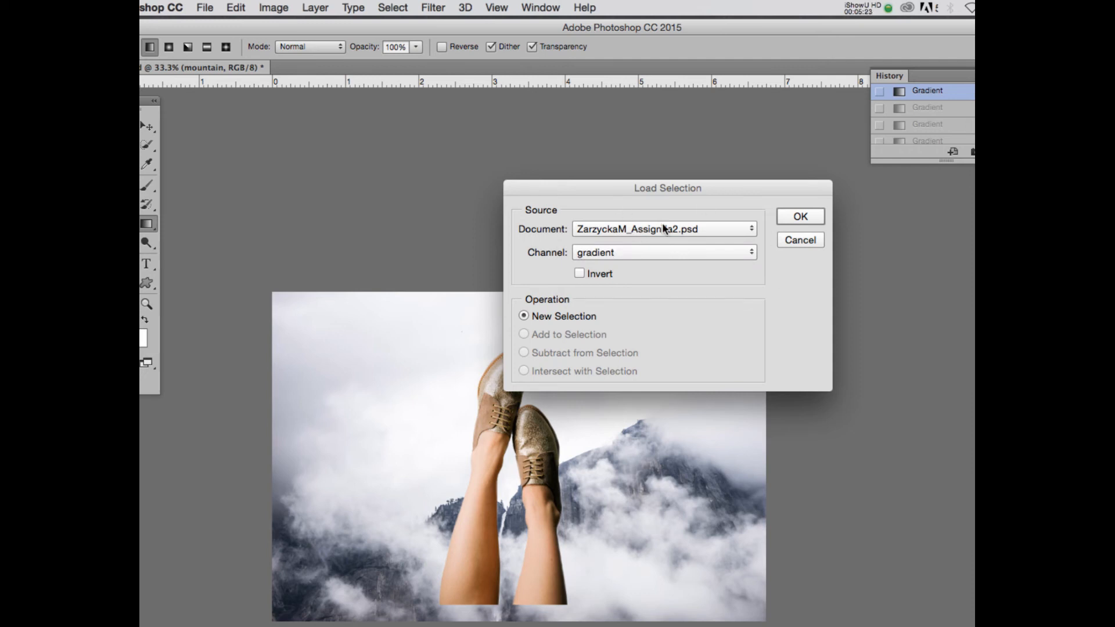
left_click(798, 218)
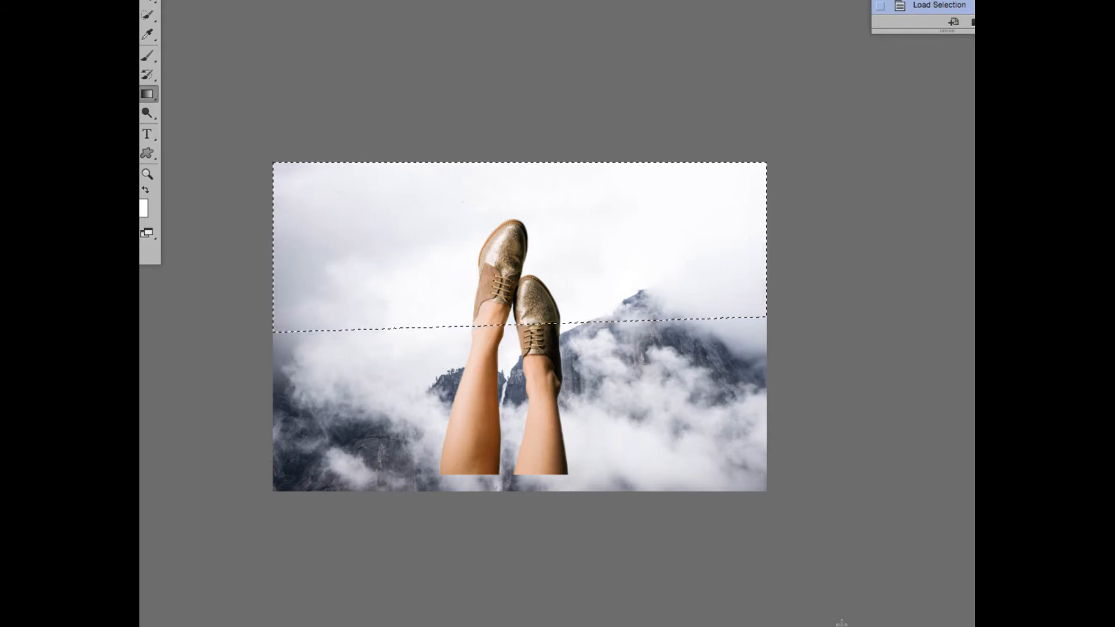
Clear the selected area of the mountain layer to fade its sky into the yellow background, inspect the blend and deselect
key("Delete")
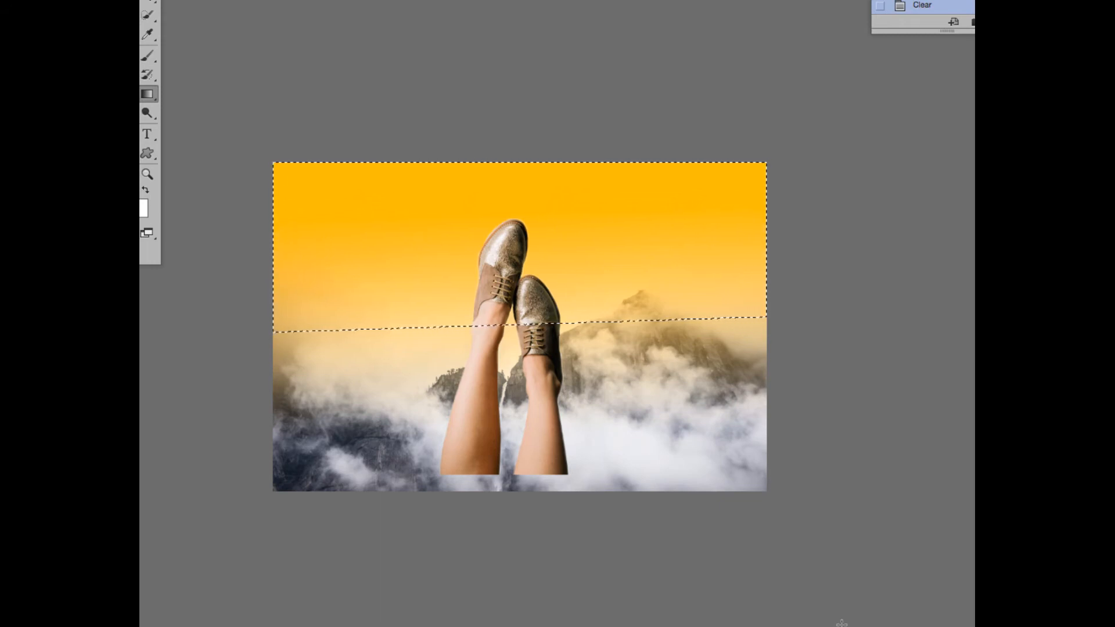
key("ctrl+plus")
key("ctrl+plus")
key("ctrl+plus")
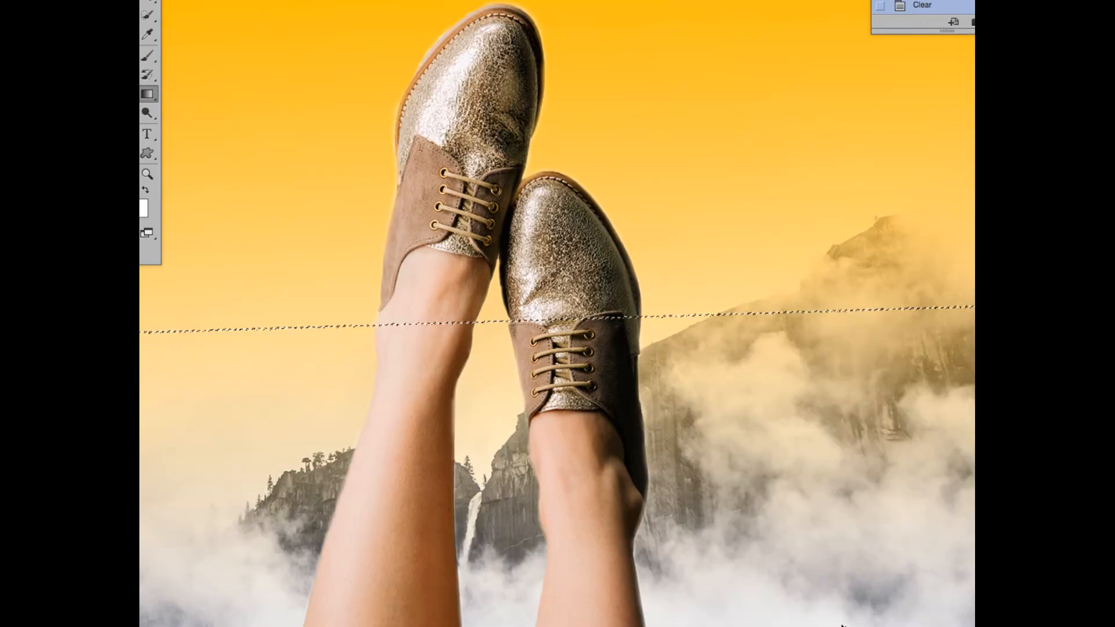
key("ctrl+minus")
key("ctrl+minus")
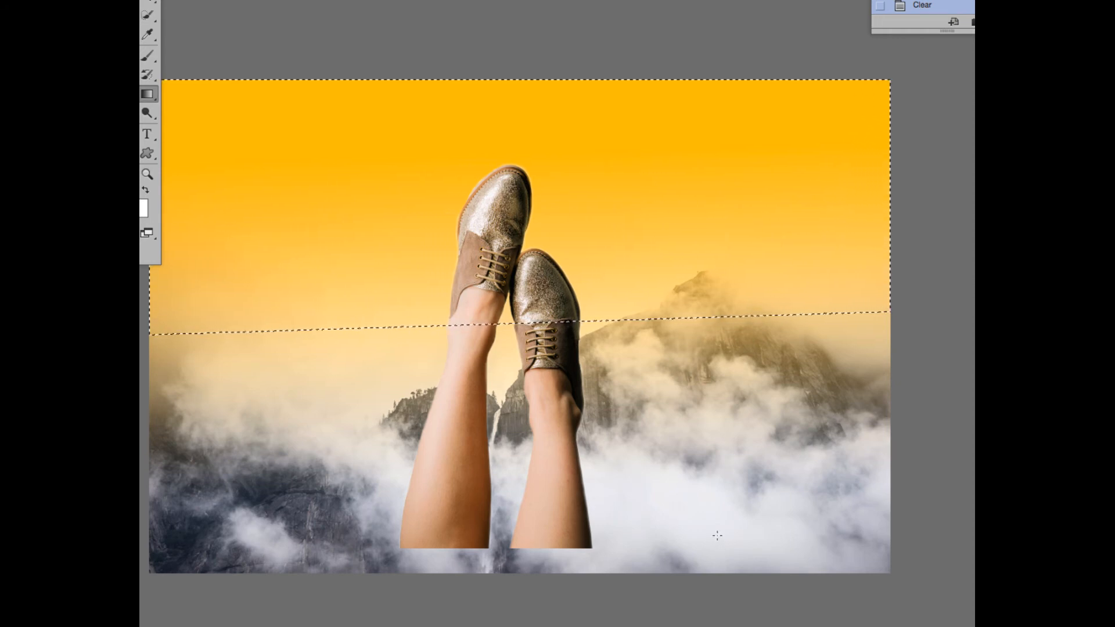
key("super+d")
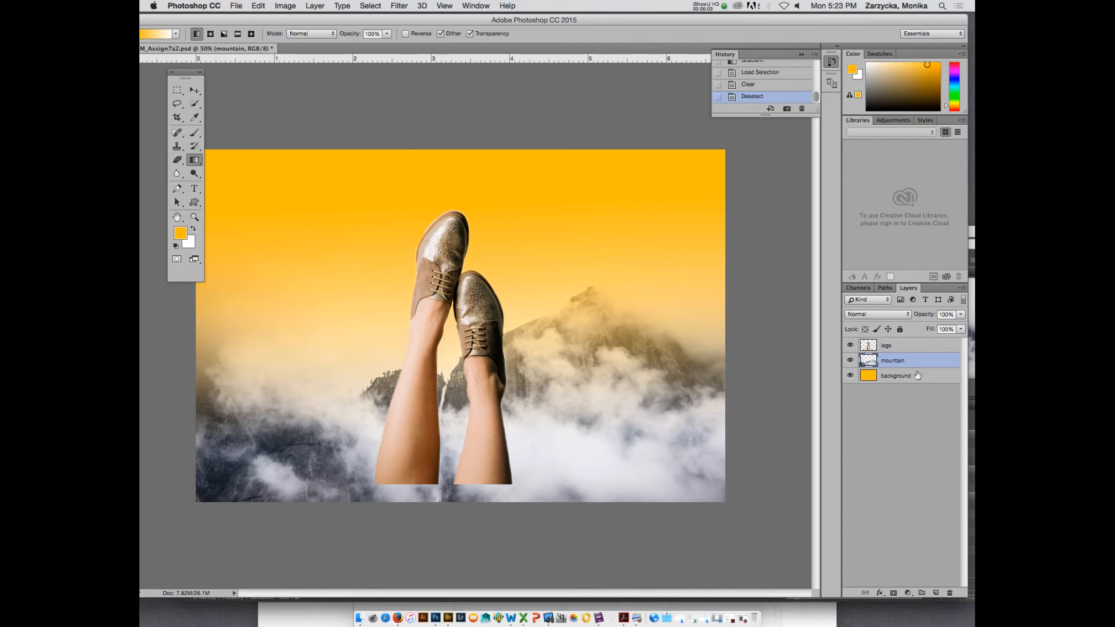
Move the legs layer up and left so the legs stand along the image's left edge with the shoes near its top
left_click(899, 347)
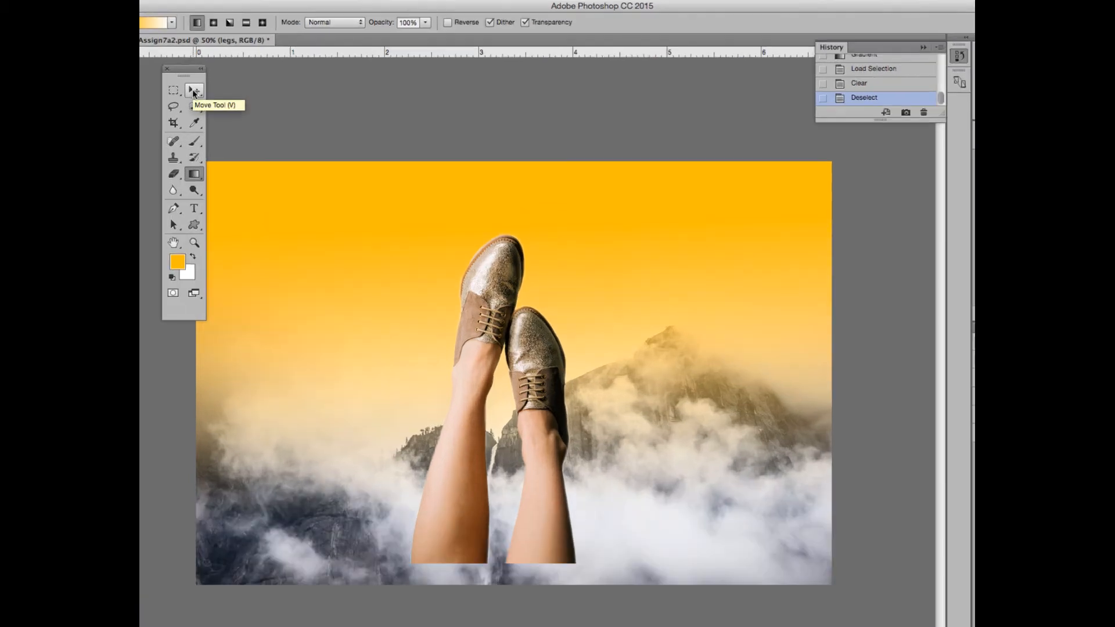
left_click(194, 91)
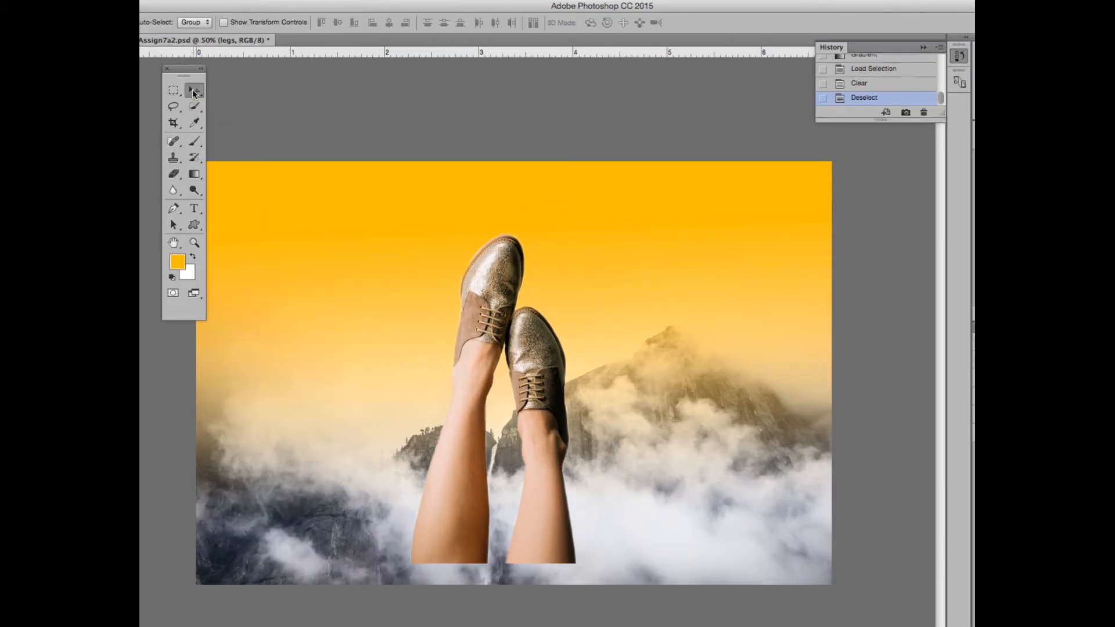
left_click_drag(470, 357, 263, 290)
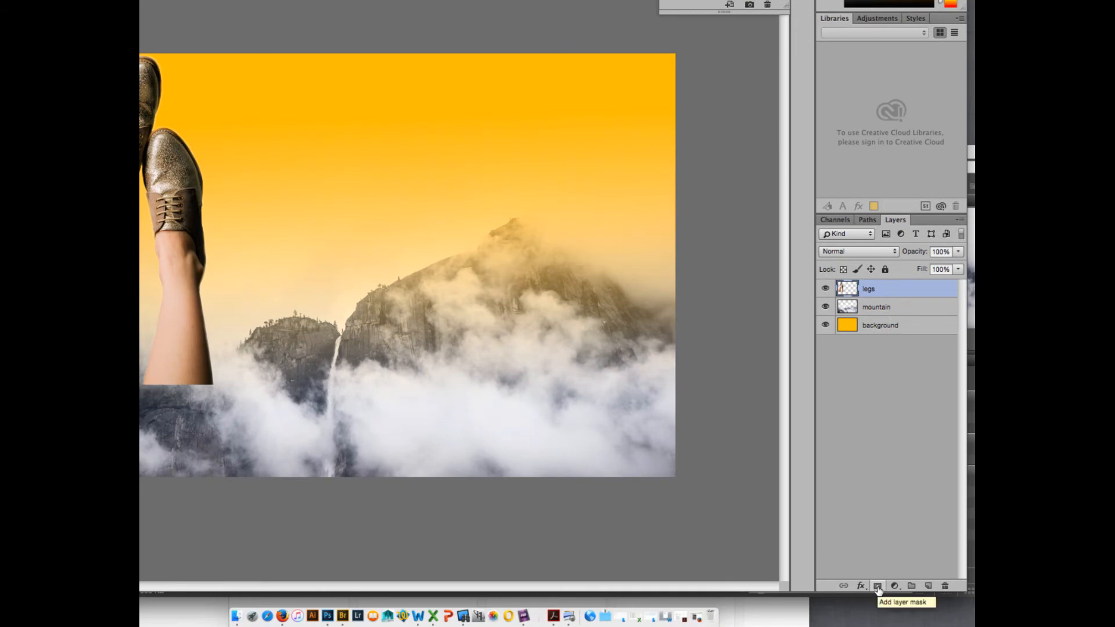
Add a layer mask to the legs layer and activate the Brush tool with black as the foreground colour
left_click(878, 587)
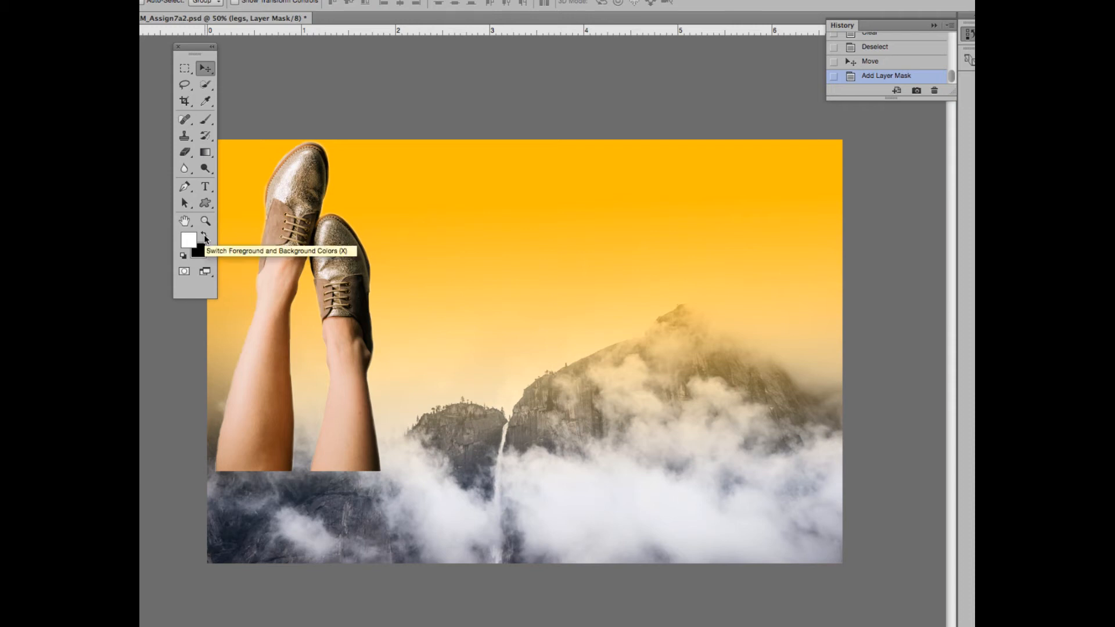
left_click(204, 237)
left_click(204, 119)
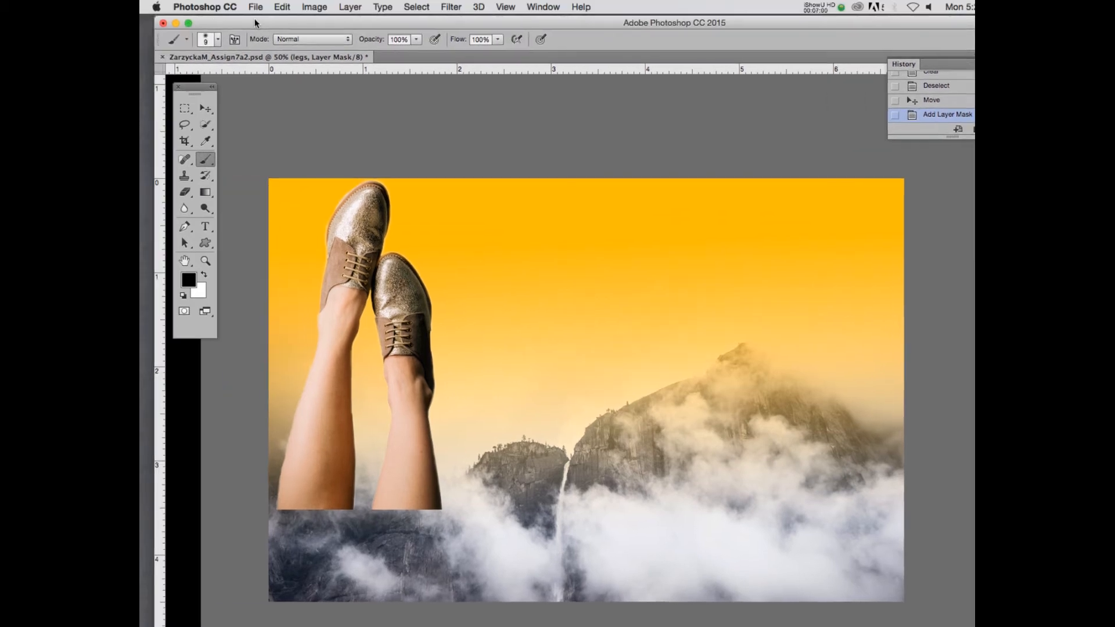
Enlarge the soft round brush with 0% hardness to 150 px and paint black on the mask along both legs' cut lower ends
left_click(218, 40)
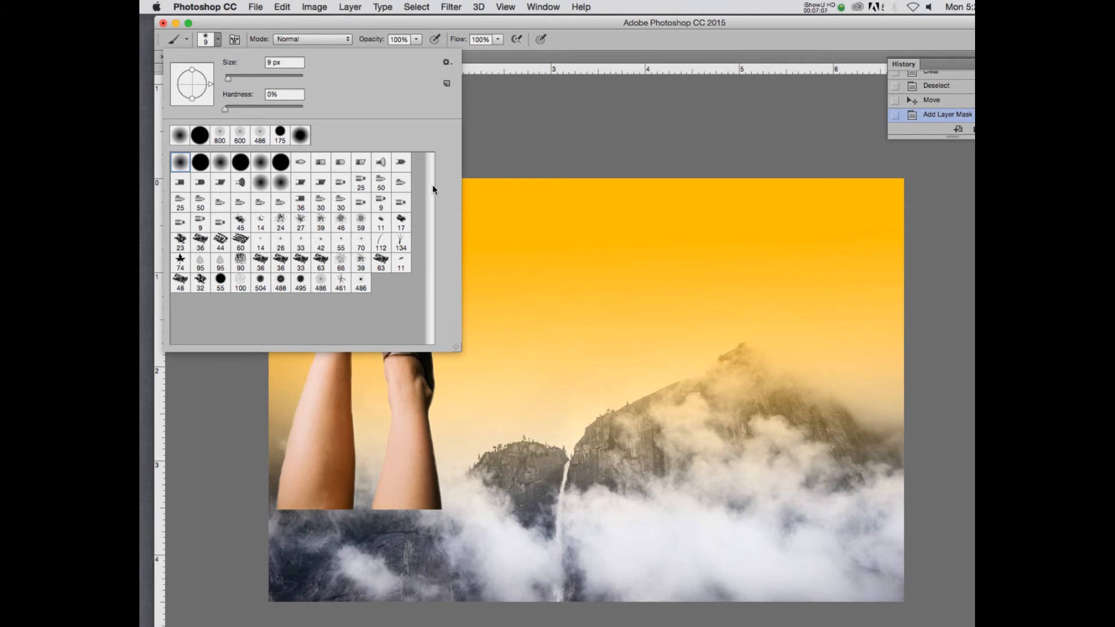
left_click(287, 520)
key("bracketright")
key("bracketright")
key("bracketright")
key("bracketright")
key("bracketright")
key("bracketright")
key("bracketright")
key("bracketright")
key("bracketright")
key("bracketright")
key("bracketright")
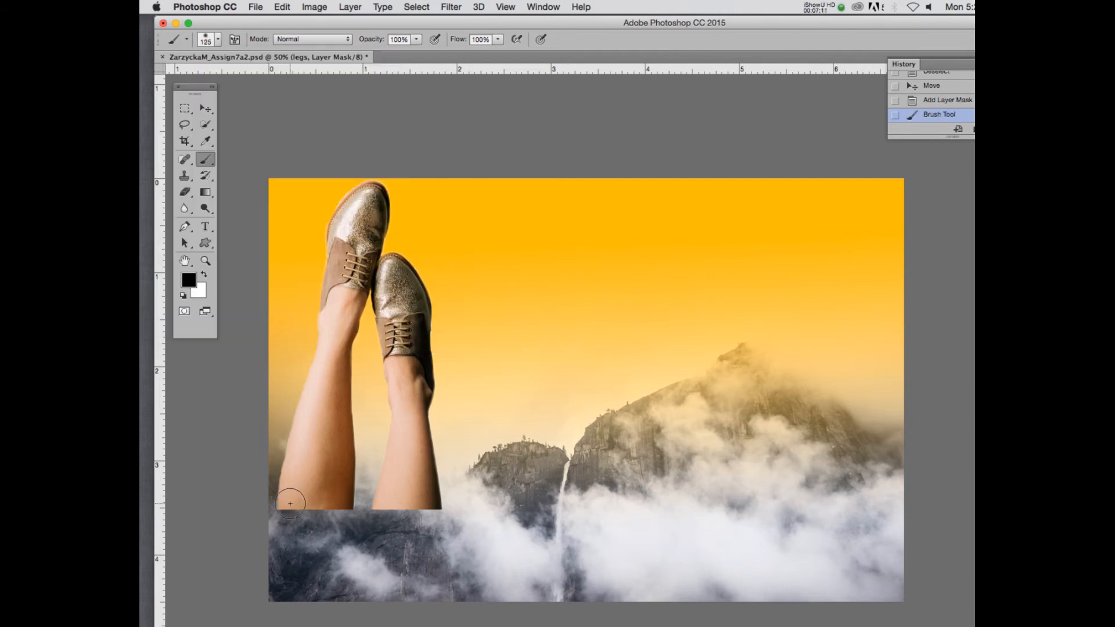
mouse_move(295, 527)
left_mouse_down()
mouse_move(276, 502)
mouse_move(303, 524)
mouse_move(343, 515)
mouse_move(291, 519)
mouse_move(399, 524)
mouse_move(453, 508)
mouse_move(412, 526)
mouse_move(367, 513)
mouse_move(442, 527)
mouse_move(471, 498)
mouse_move(435, 539)
left_mouse_up()
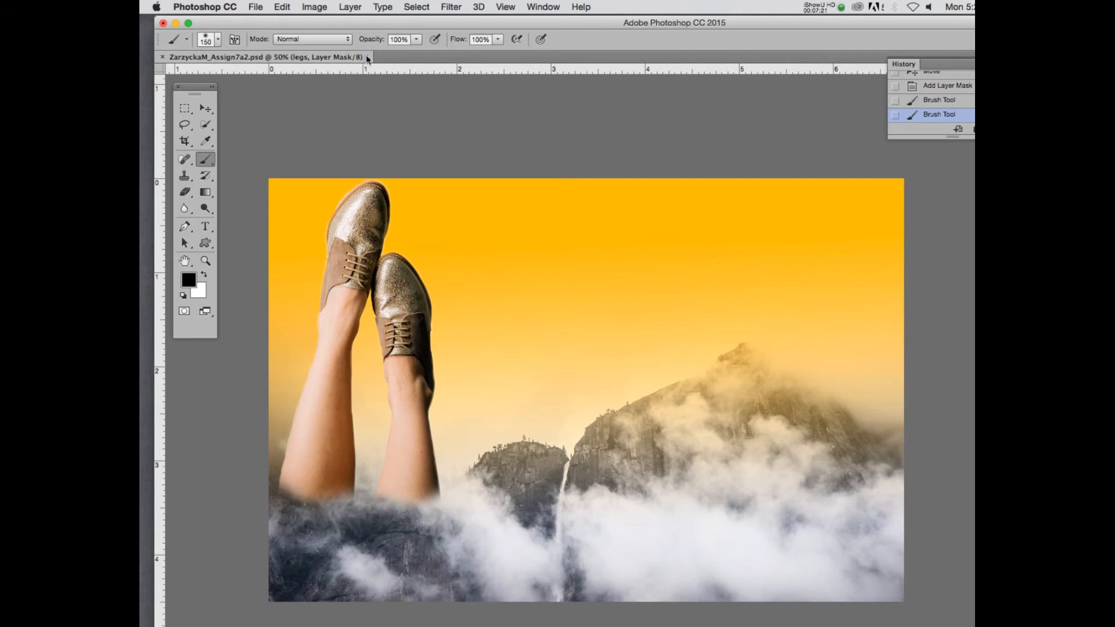
Try a mask stroke at 89% brush opacity across the left leg's lower end, and undo it
left_click(417, 39)
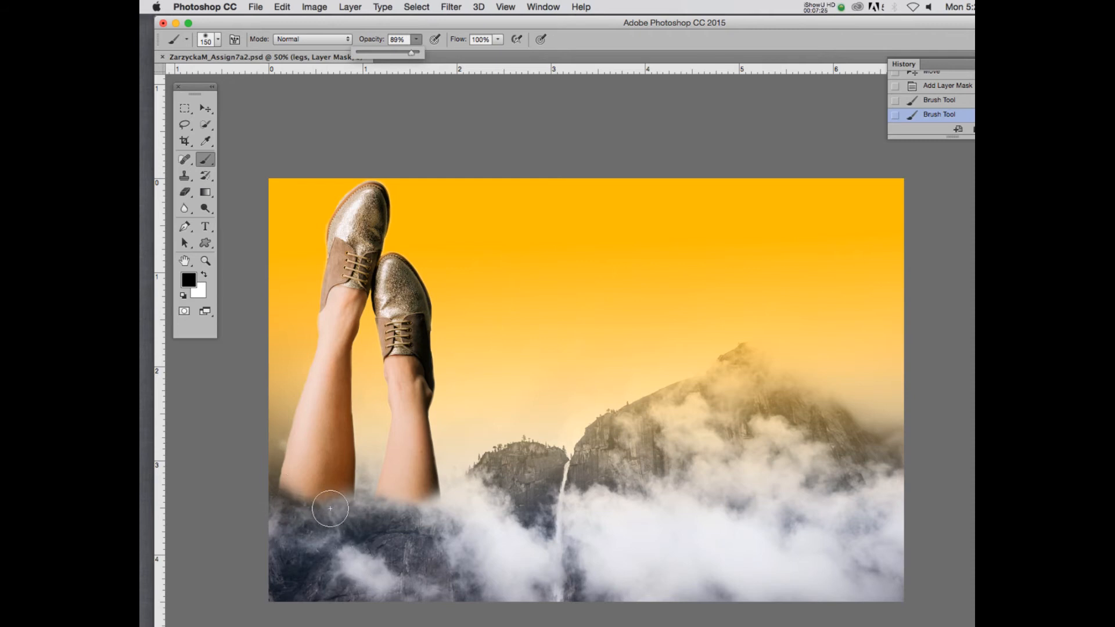
left_click_drag(348, 495, 268, 491)
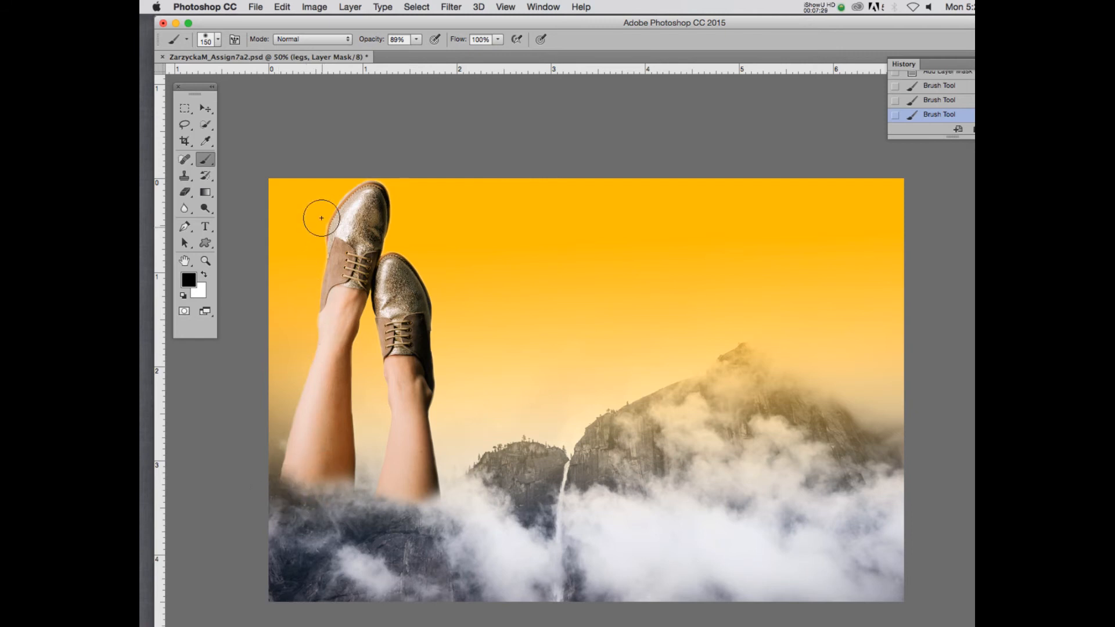
key("super+z")
Set the brush opacity to 69% and paint black on the mask over the lower ends of both legs to soften them
left_click(416, 39)
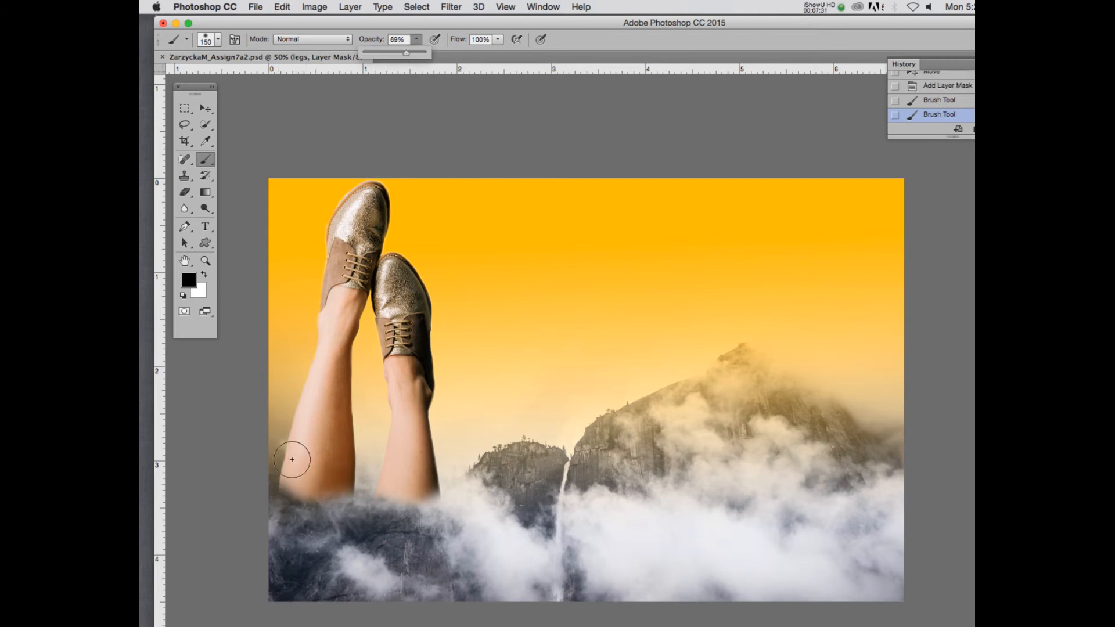
key("6")
key("9")
left_click_drag(293, 501, 267, 481)
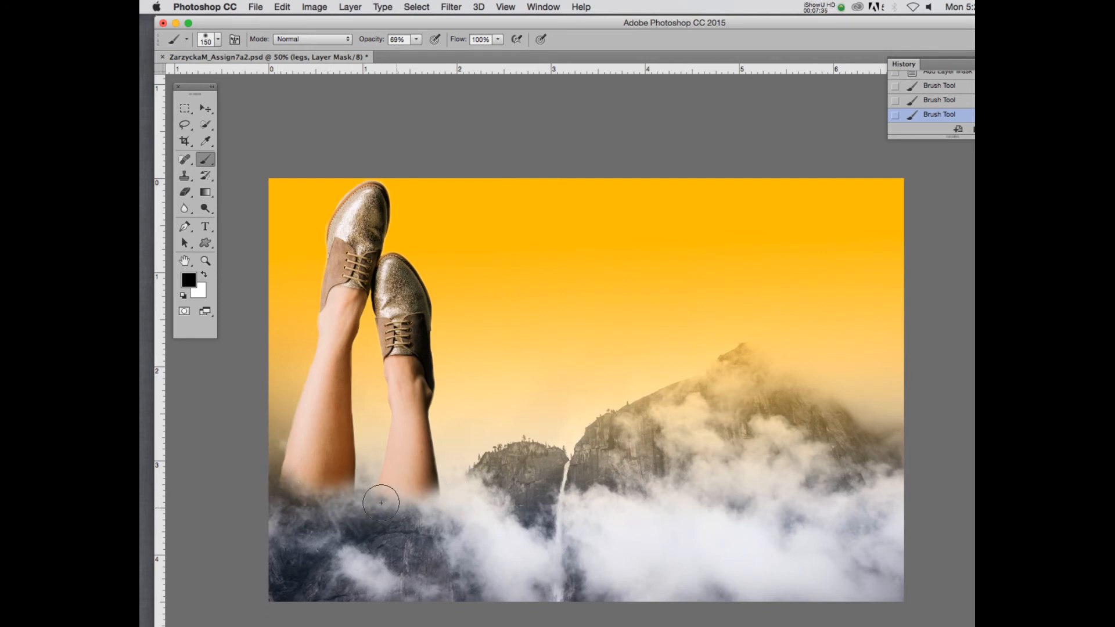
left_click_drag(418, 520, 455, 537)
left_click(822, 6)
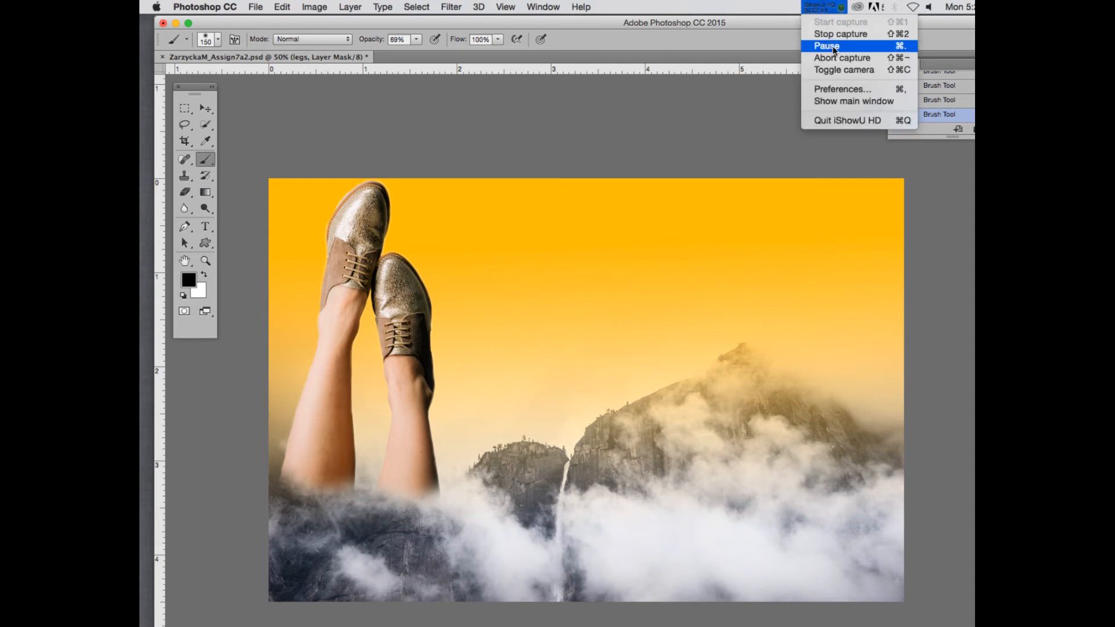
left_click(827, 45)
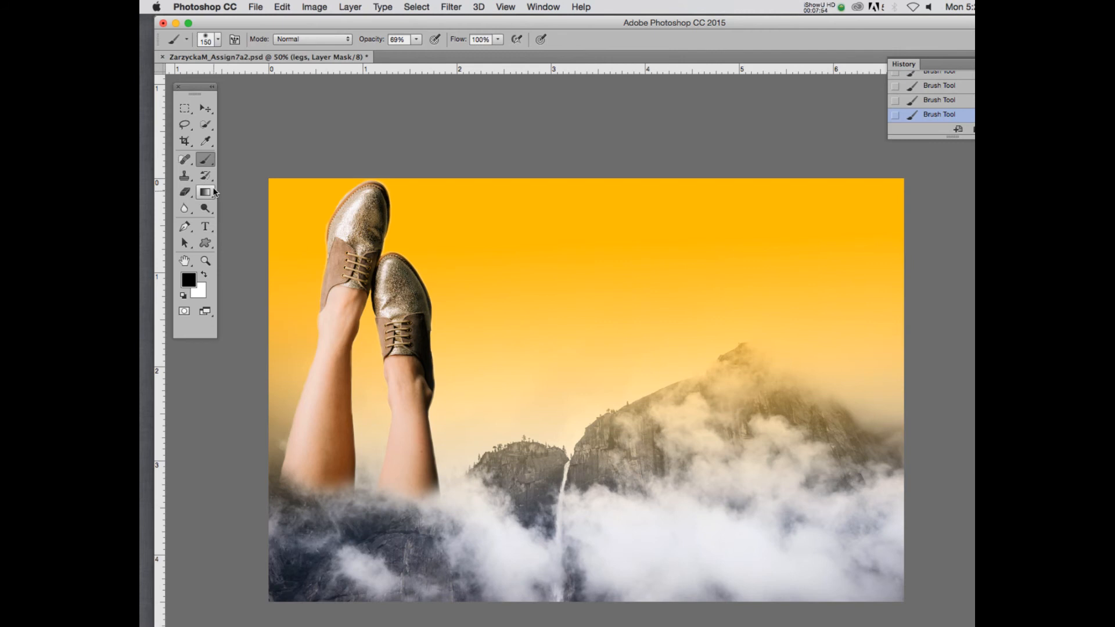
Try three upward black-to-white linear gradients with different start points and lengths on the legs mask, undoing each
left_click(207, 192)
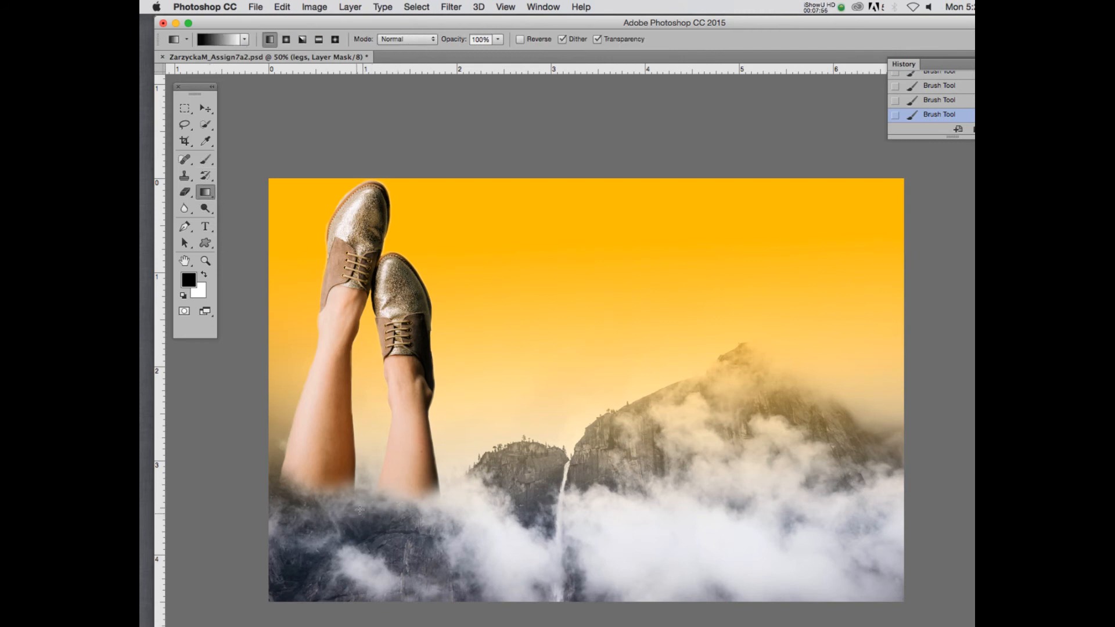
left_click_drag(359, 599, 365, 411)
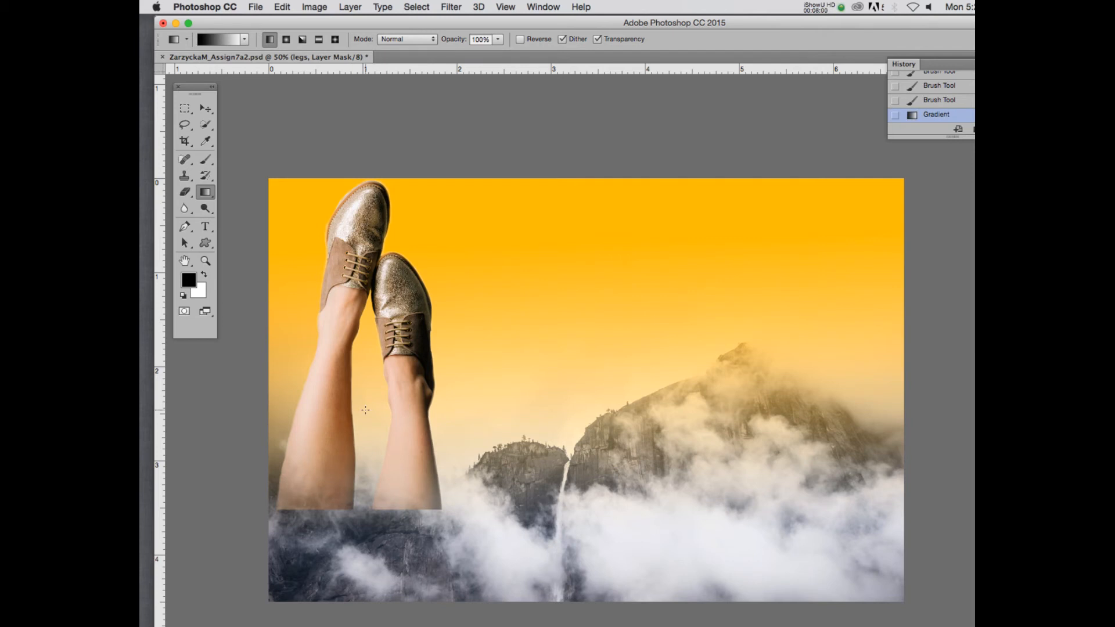
key("super+z")
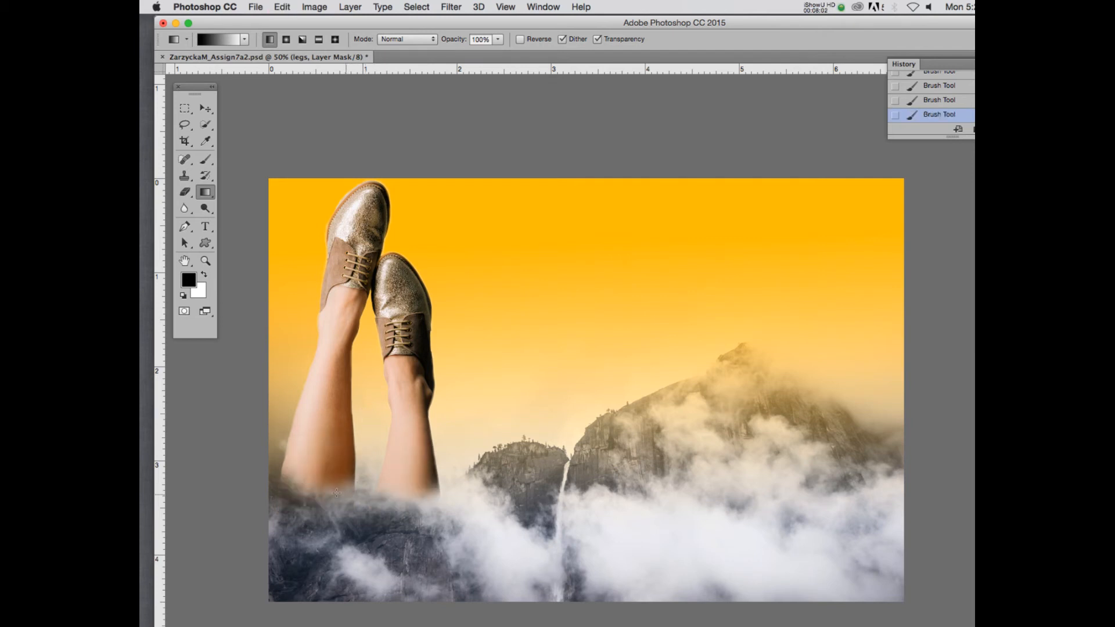
left_click_drag(364, 492, 366, 426)
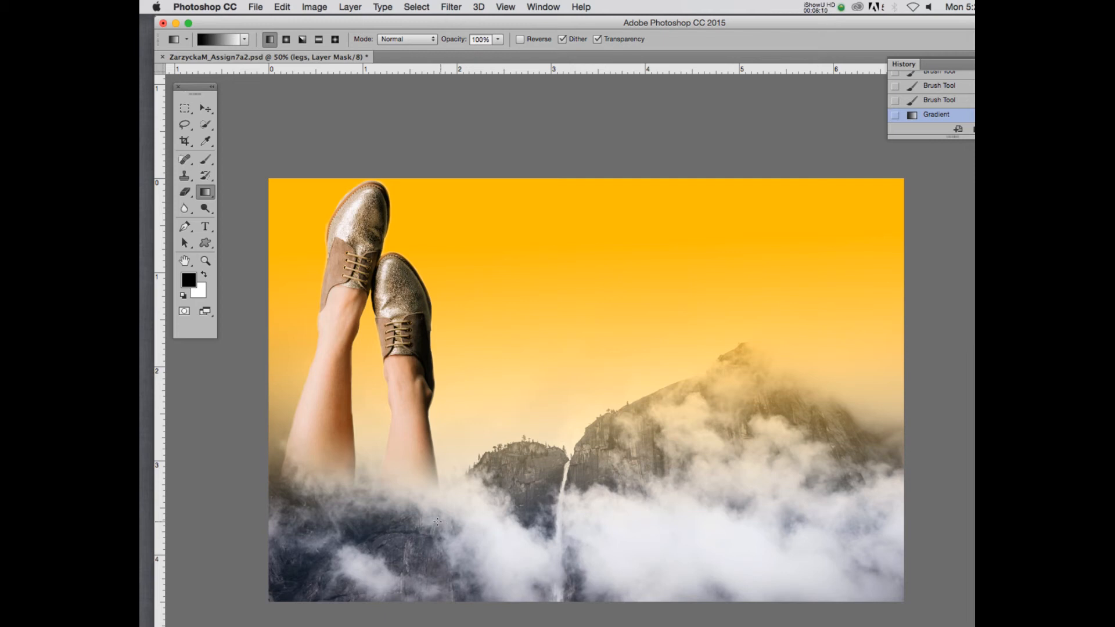
key("ctrl+z")
left_click_drag(363, 496, 377, 338)
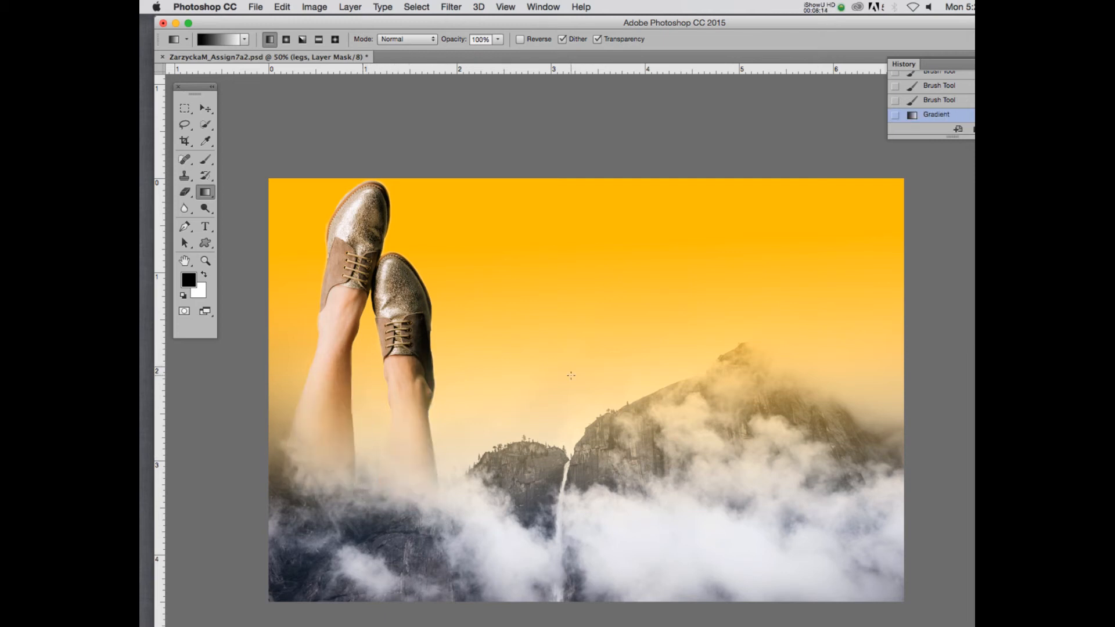
key("ctrl+z")
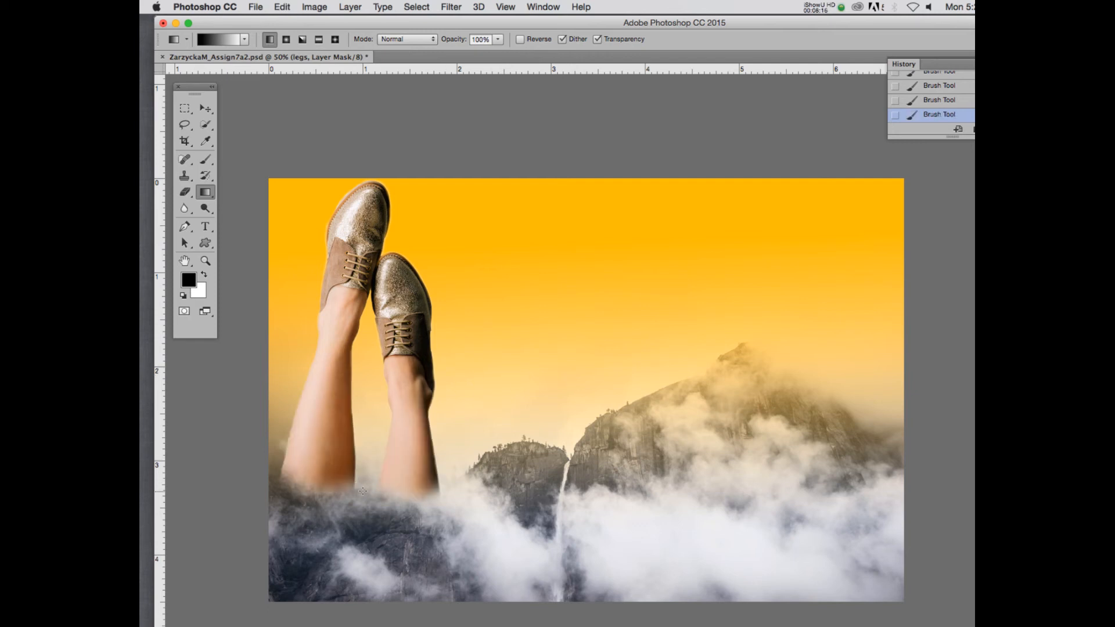
Fill the legs mask with a short upward black-to-white linear gradient starting at the legs' lower ends
left_click_drag(365, 488, 370, 446)
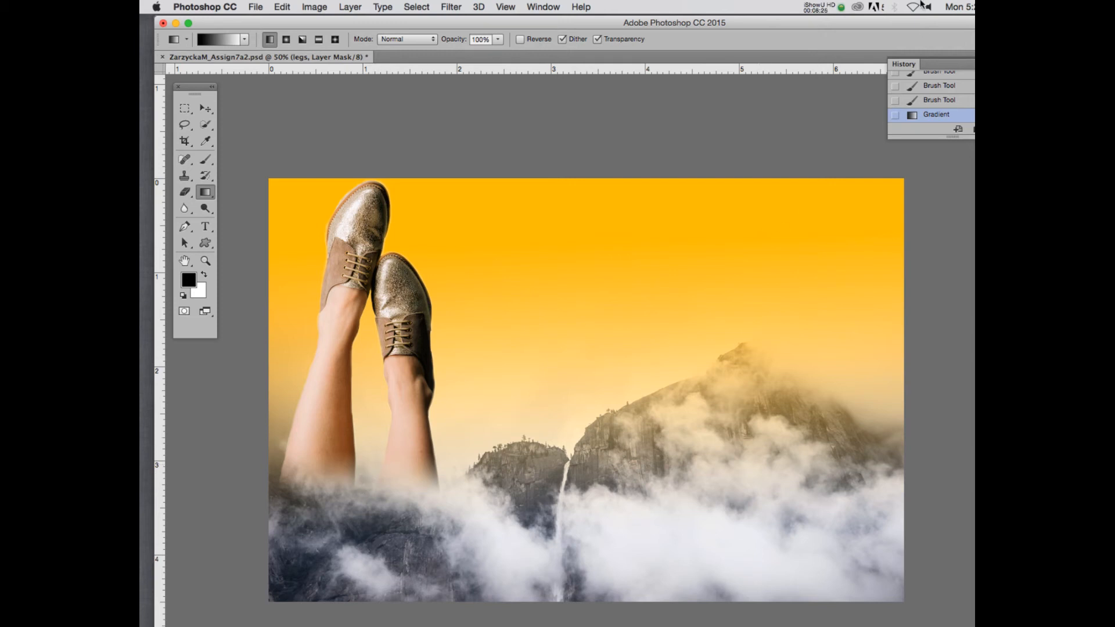
left_click(820, 7)
left_click(813, 47)
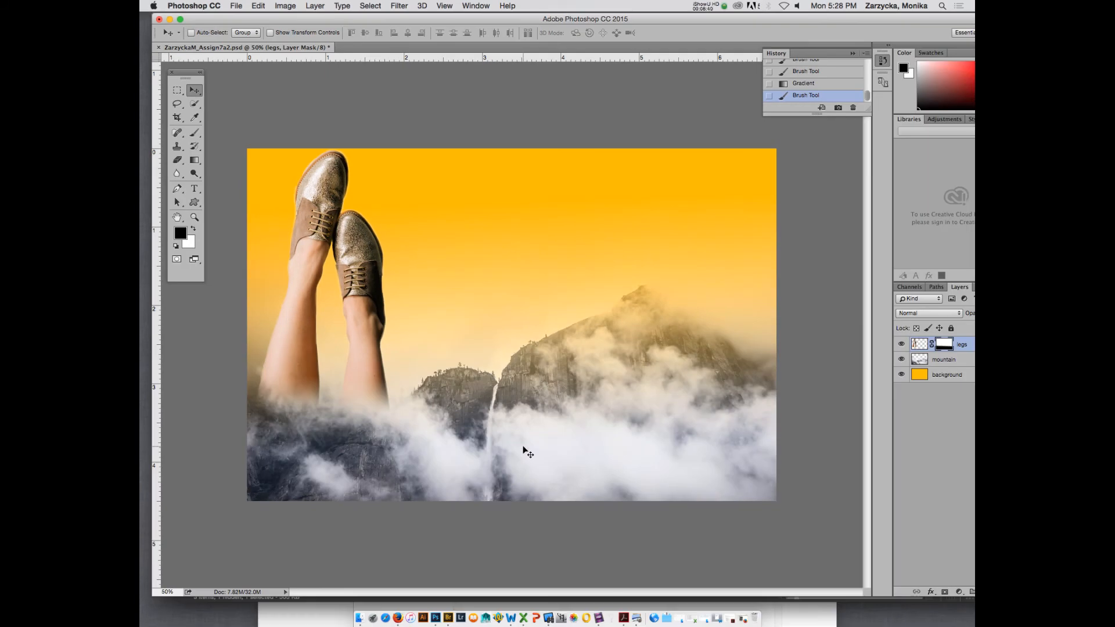
Switch to Adobe Bridge and place plant.psd from the PART1_Images folder into the Photoshop composite at 100% size
left_click(451, 619)
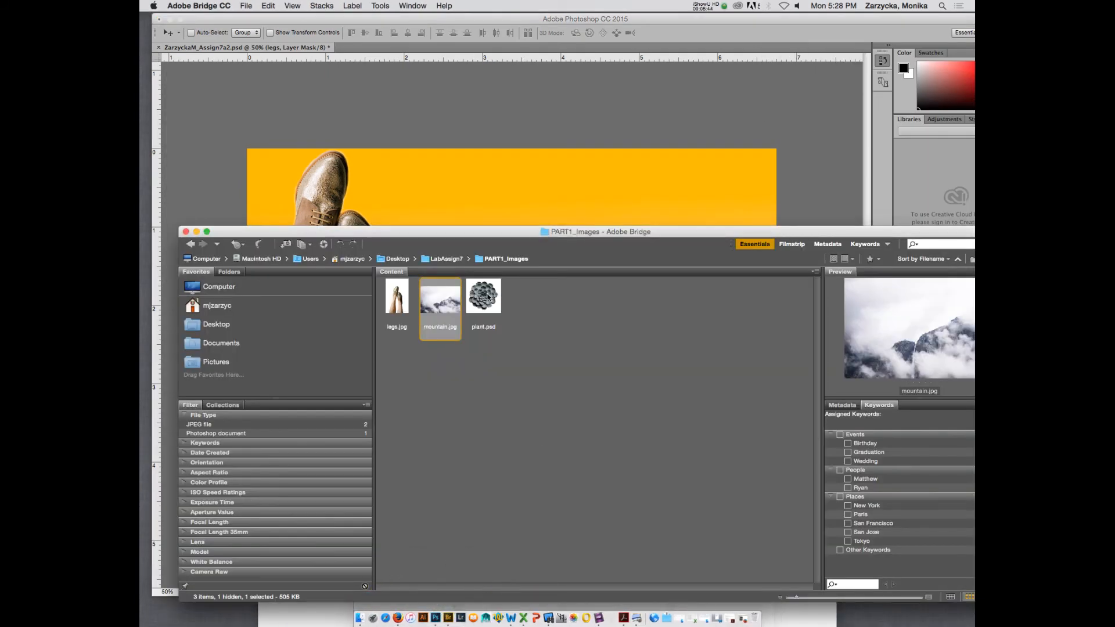
left_click_drag(496, 299, 480, 204)
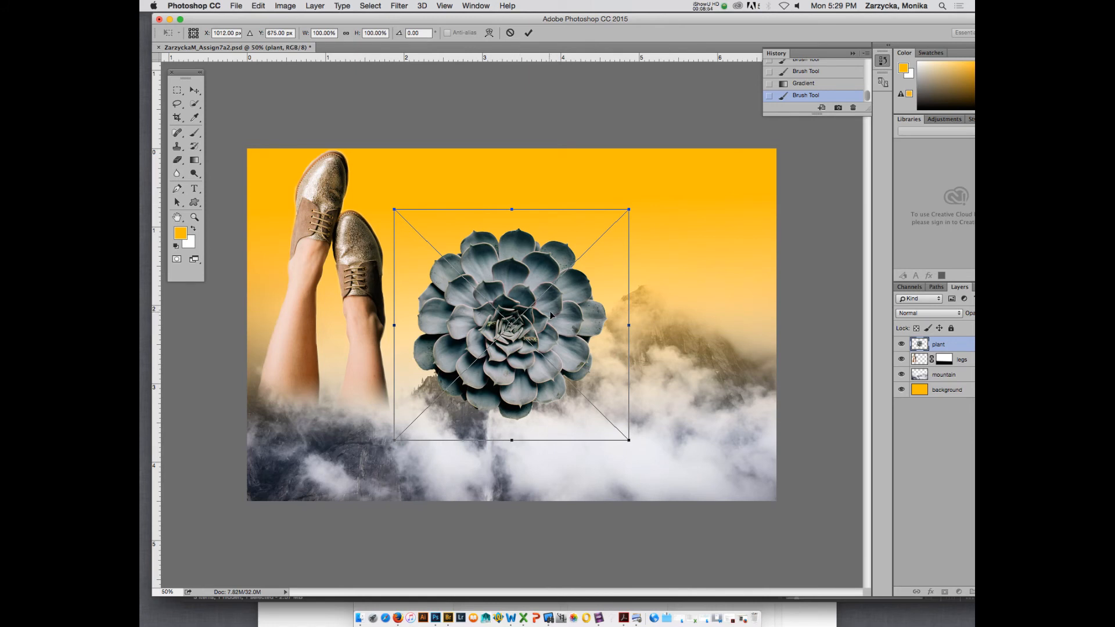
key("Return")
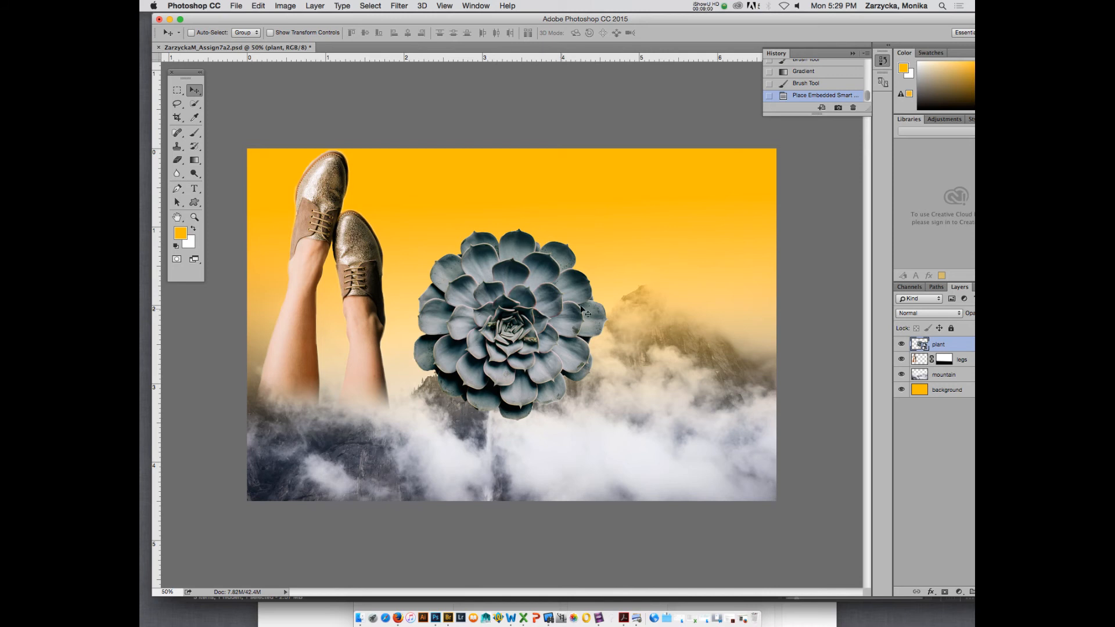
left_click_drag(759, 18, 707, 22)
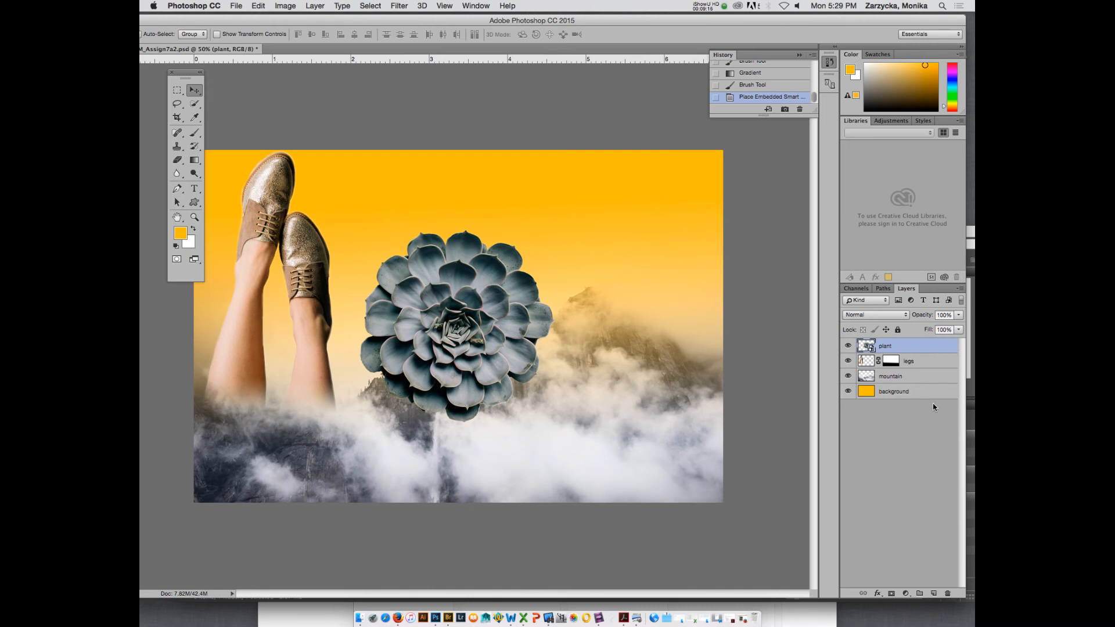
Add a Hue/Saturation adjustment layer above the plant layer and shift its hue to -29
left_click(906, 595)
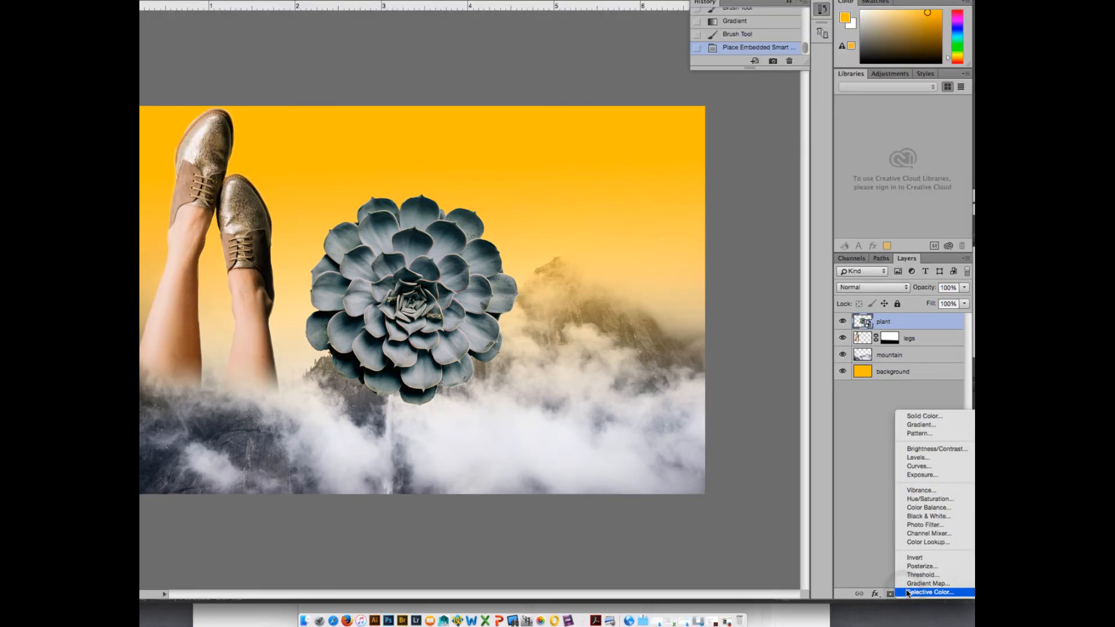
left_click(923, 500)
left_click_drag(952, 96, 815, 89)
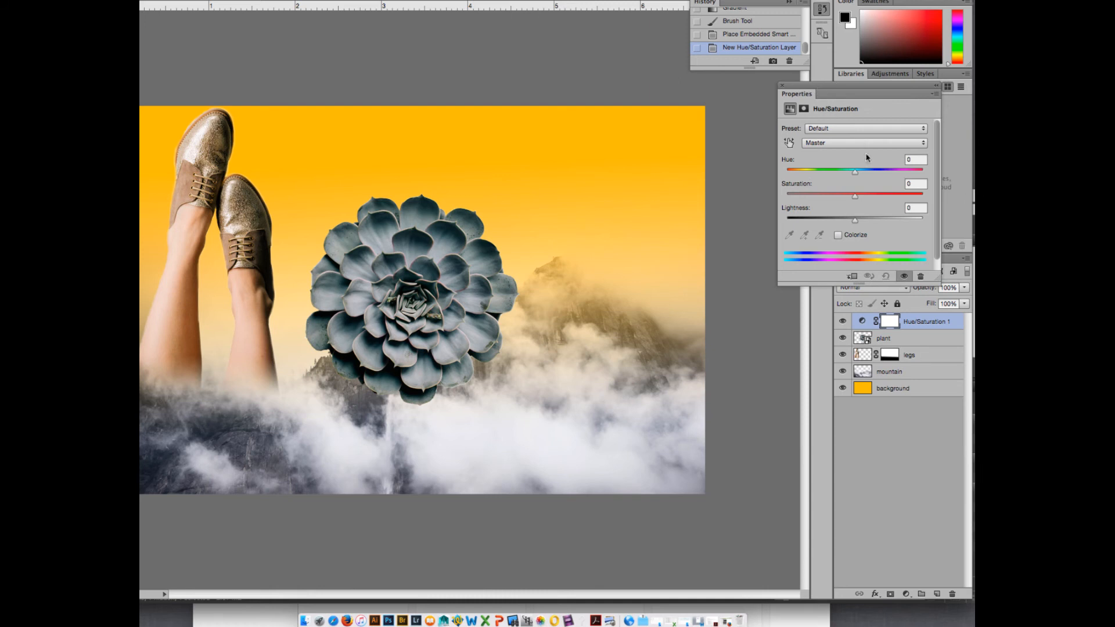
mouse_move(852, 172)
left_mouse_down()
mouse_move(799, 172)
mouse_move(935, 178)
mouse_move(799, 180)
mouse_move(834, 178)
left_mouse_up()
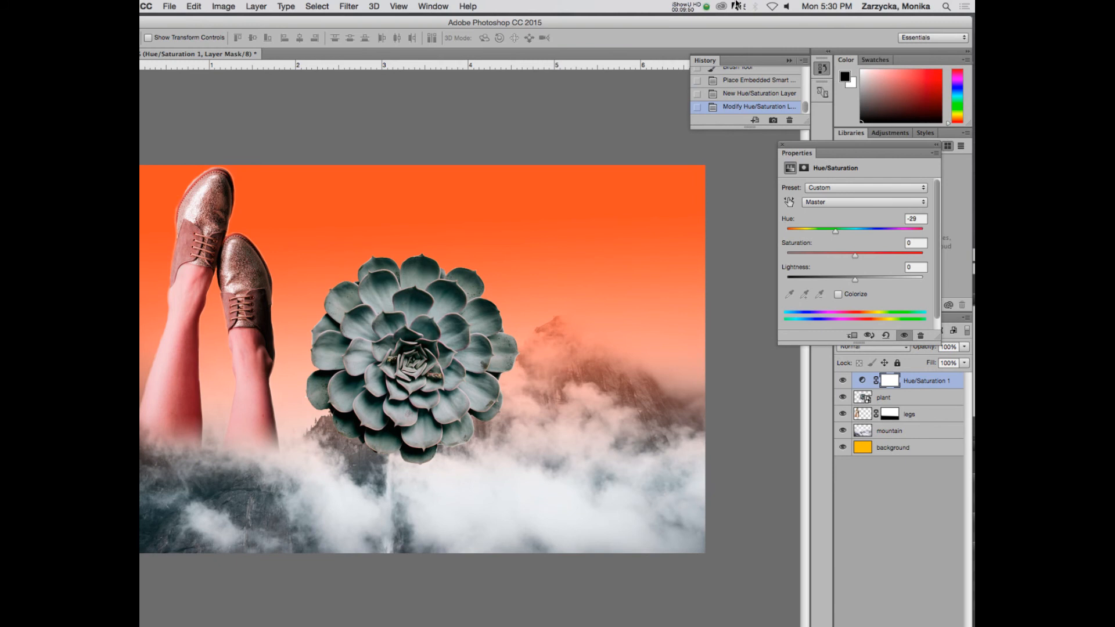
left_click(737, 5)
left_click(722, 40)
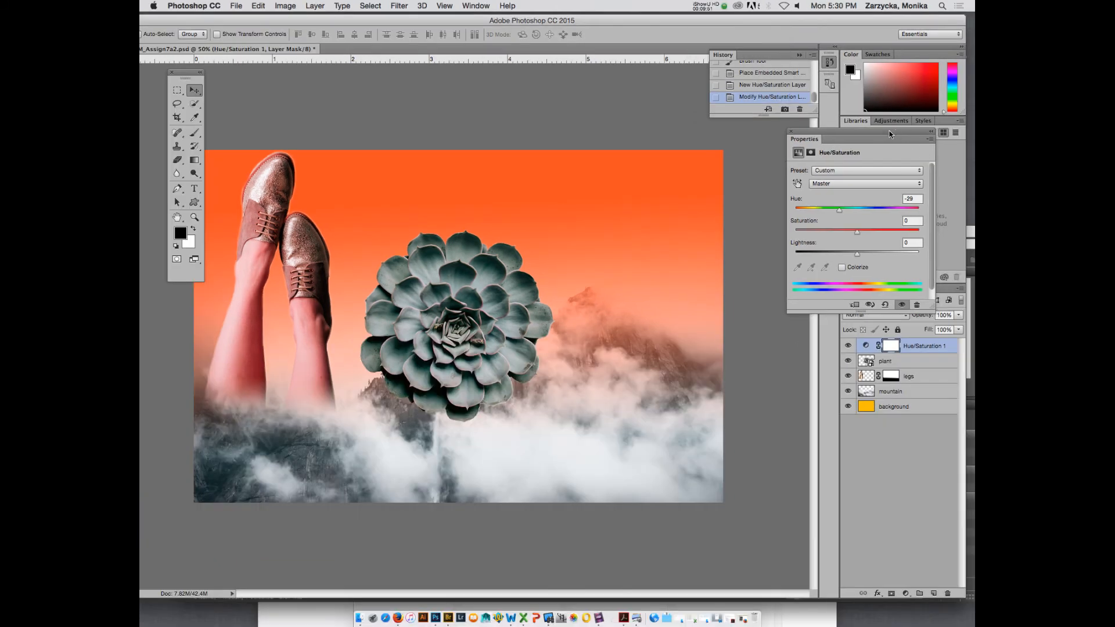
Clip the Hue/Saturation adjustment to the plant layer and set its hue to -161 and saturation to +58
left_click_drag(897, 134, 787, 129)
mouse_move(733, 208)
left_mouse_down()
mouse_move(755, 208)
mouse_move(720, 208)
mouse_move(735, 209)
left_mouse_up()
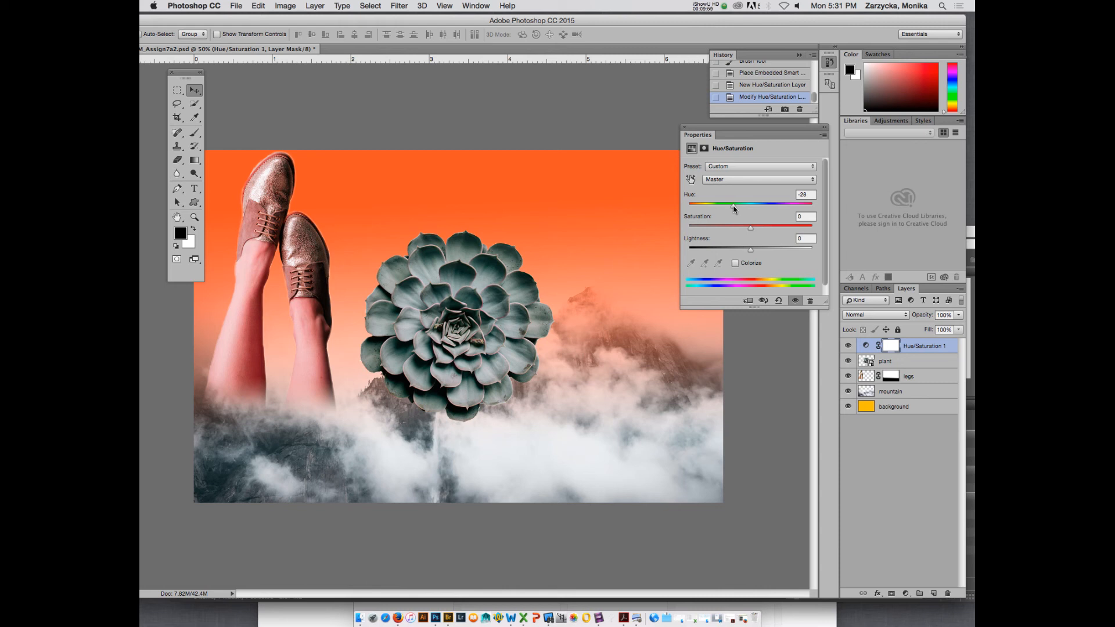
left_click_drag(735, 209, 732, 208)
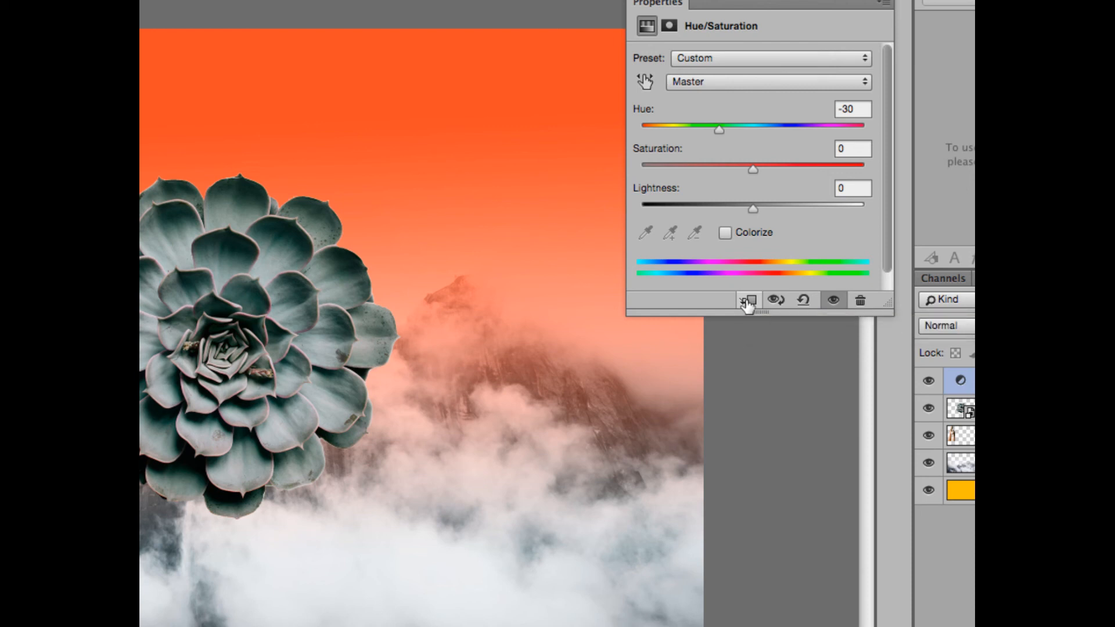
left_click(748, 303)
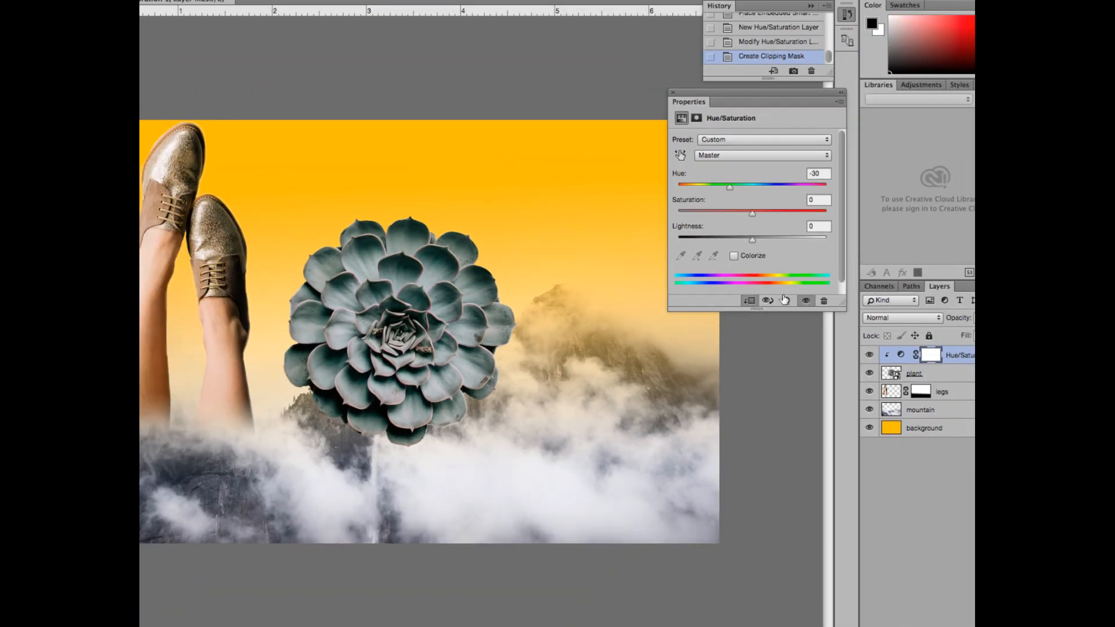
left_click_drag(726, 188, 685, 186)
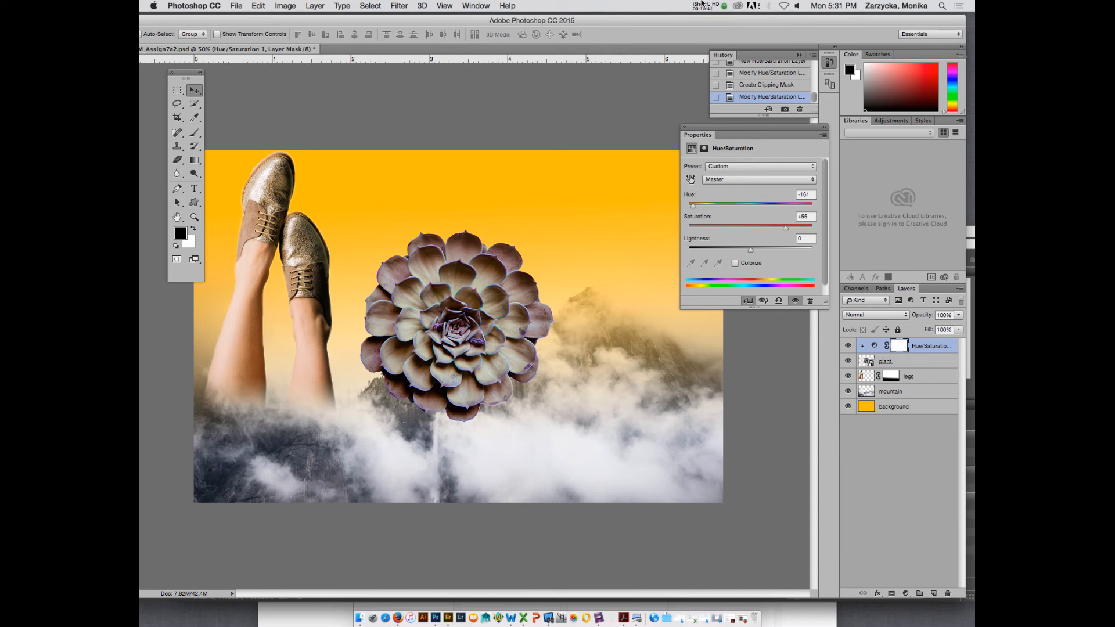
left_click(701, 4)
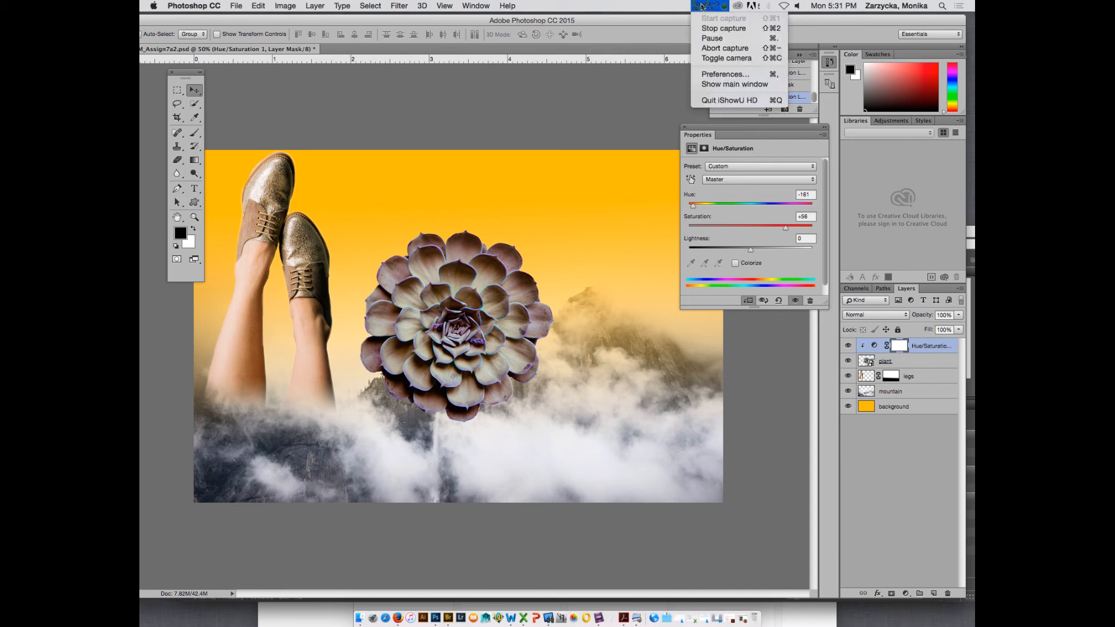
left_click(704, 38)
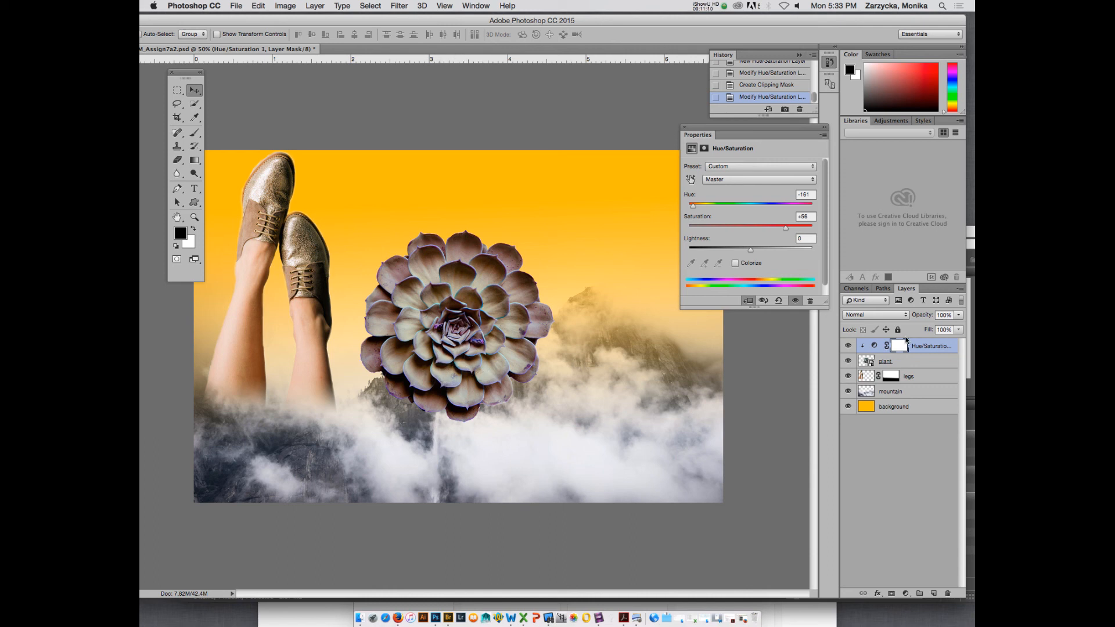
Add a layer mask to the plant layer and brush black at 69% opacity over the plant's lower-right petals
left_click(902, 362)
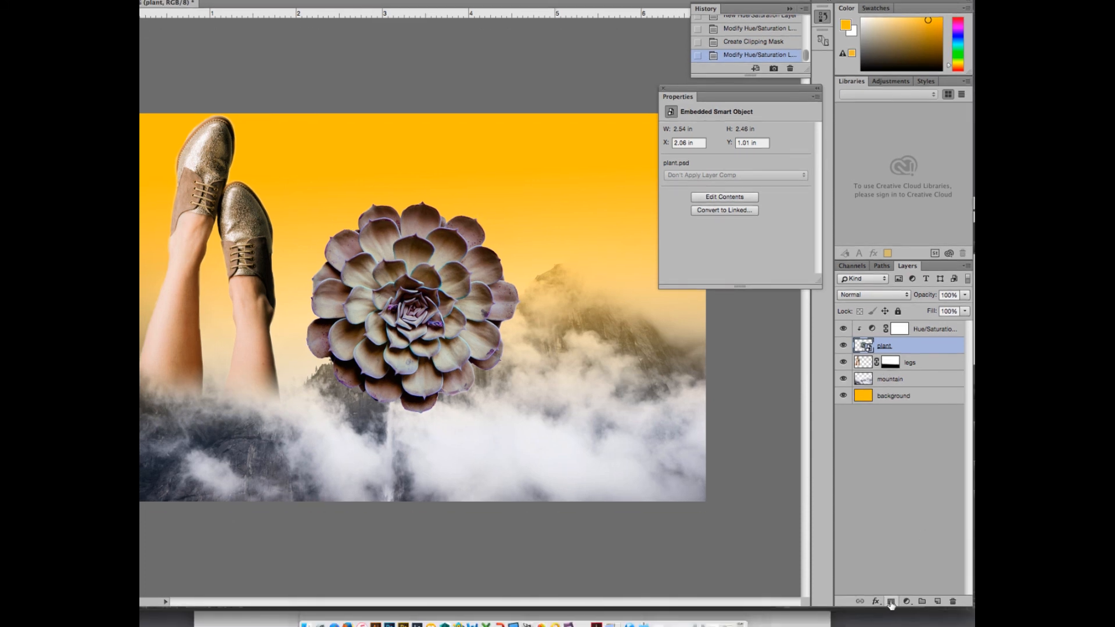
left_click(891, 603)
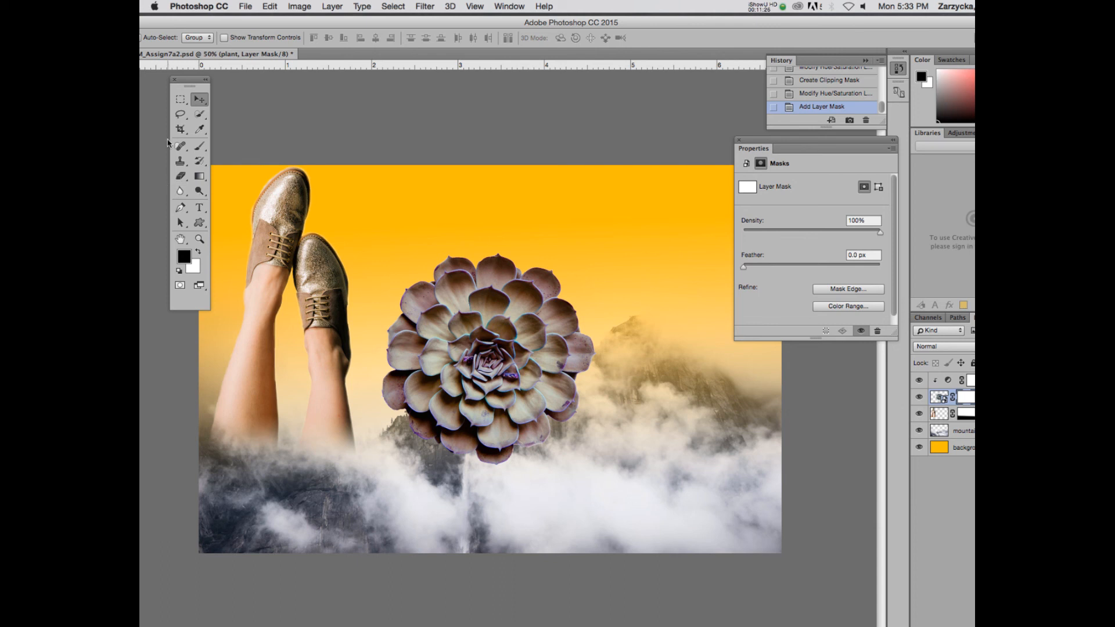
left_click(199, 147)
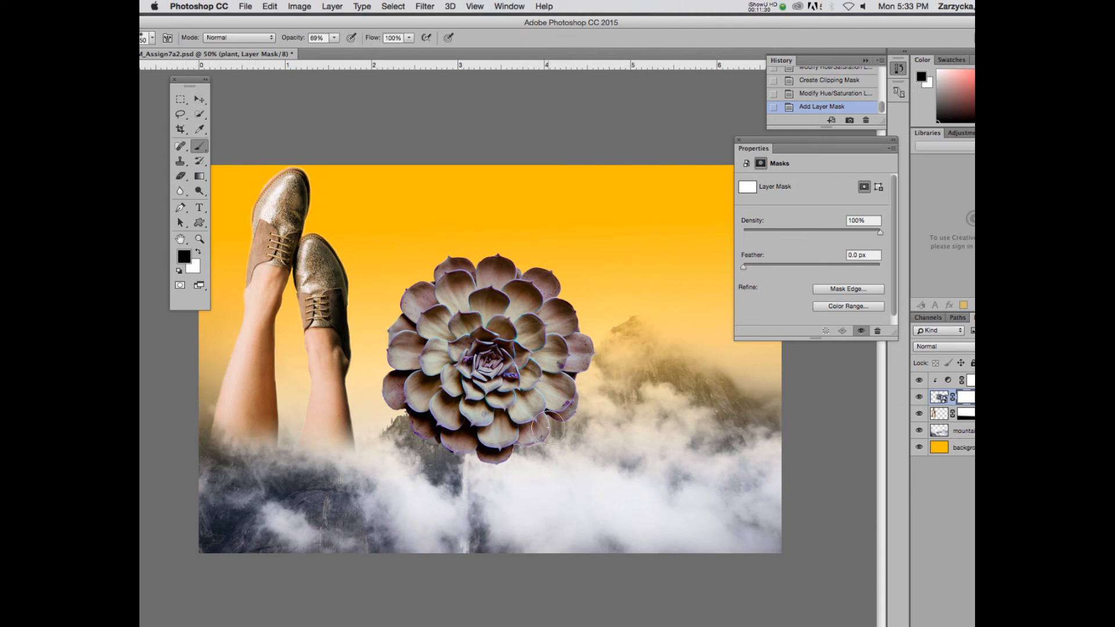
mouse_move(572, 415)
left_mouse_down()
mouse_move(440, 444)
mouse_move(482, 447)
mouse_move(581, 401)
mouse_move(421, 439)
mouse_move(517, 432)
mouse_move(447, 452)
mouse_move(526, 455)
mouse_move(497, 462)
left_mouse_up()
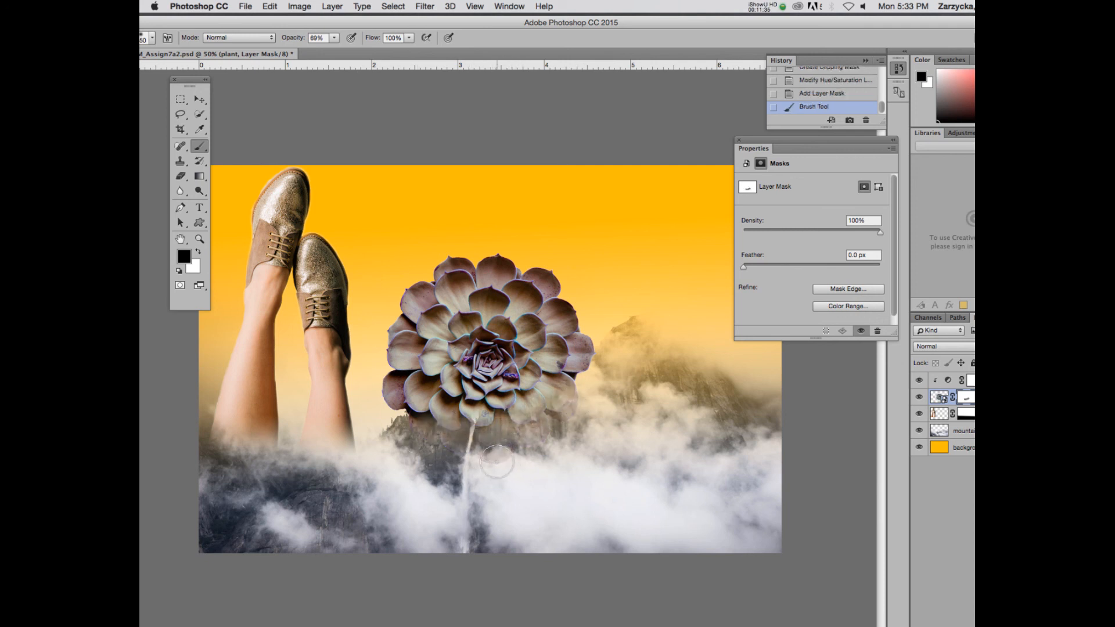
Raise the brush opacity to 100% and paint black on the plant mask to fully hide the petals overlapping the mountain and clouds
left_click(335, 37)
left_click_drag(337, 51, 373, 52)
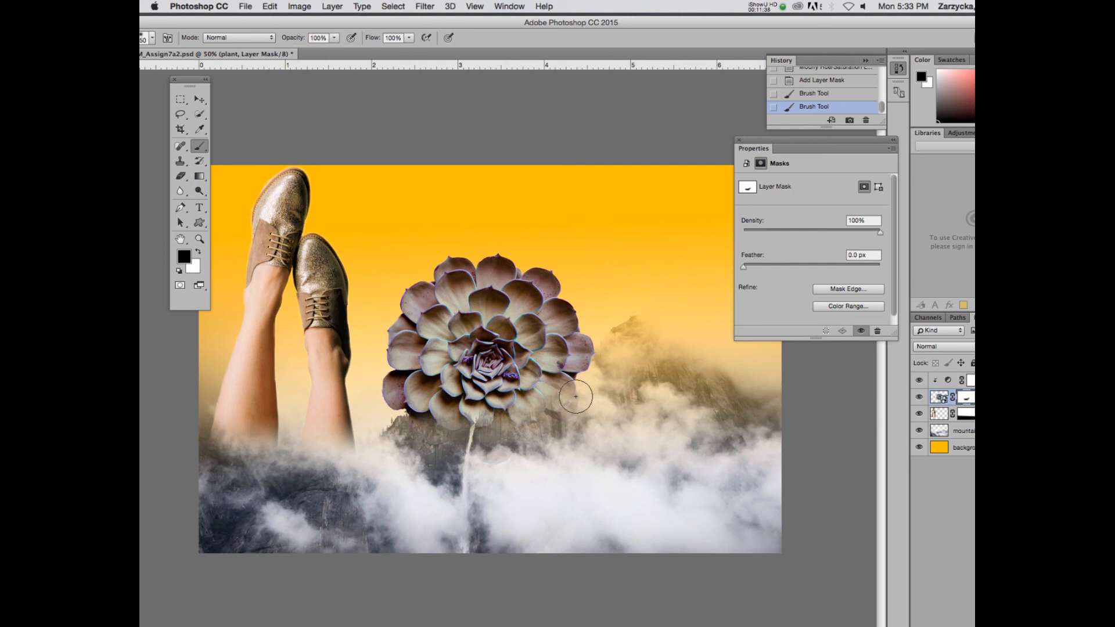
left_click(549, 396)
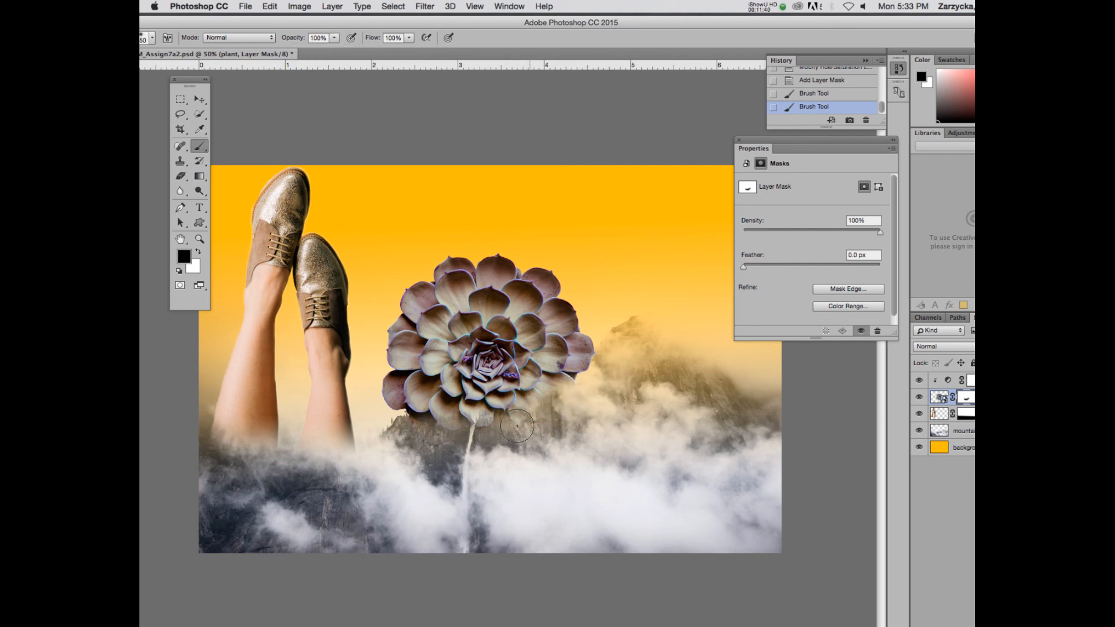
mouse_move(566, 398)
left_mouse_down()
mouse_move(536, 408)
mouse_move(594, 370)
mouse_move(523, 422)
mouse_move(592, 367)
left_mouse_up()
mouse_move(437, 417)
left_mouse_down()
mouse_move(443, 424)
mouse_move(419, 419)
mouse_move(431, 428)
left_mouse_up()
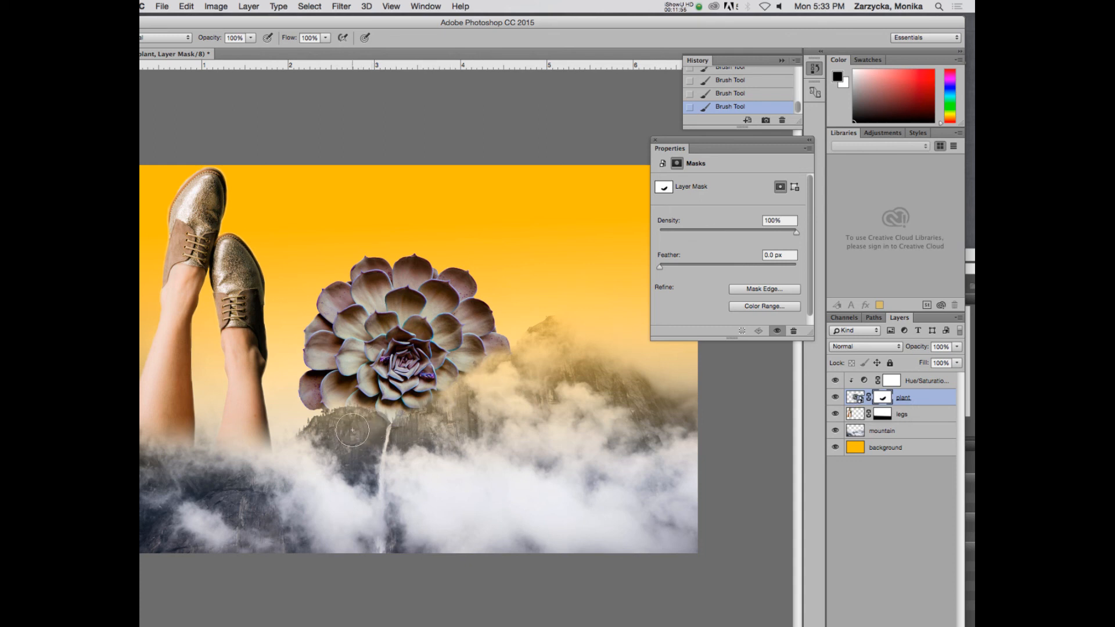
Refine the plant mask's edge along the mountain ridge, painting alternately with black and white, and save the document
key("x")
key("x")
key("x")
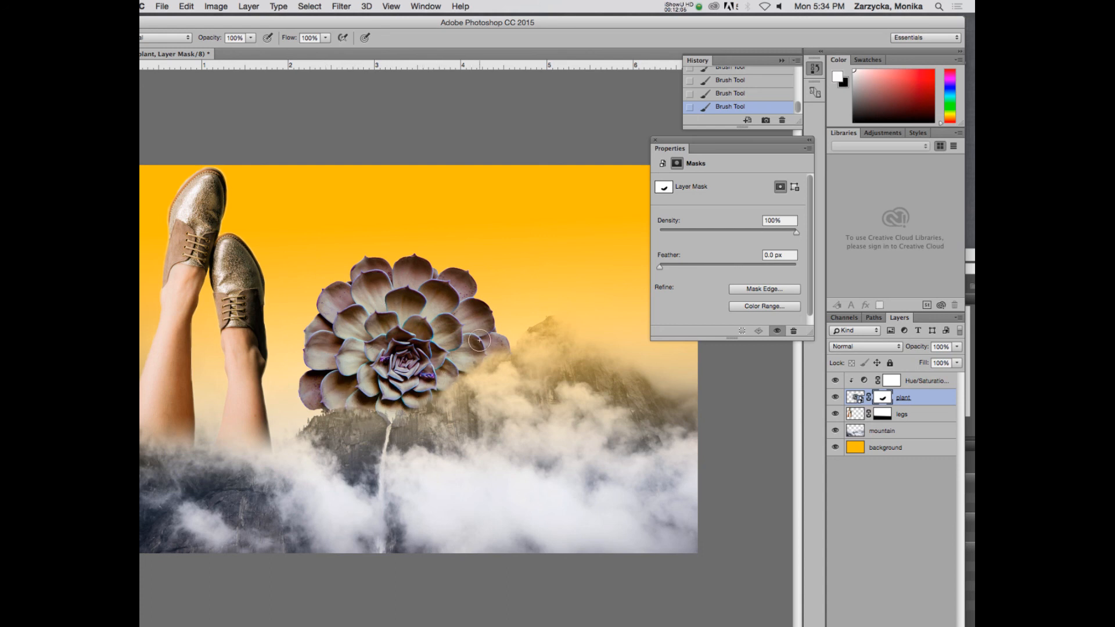
key("x")
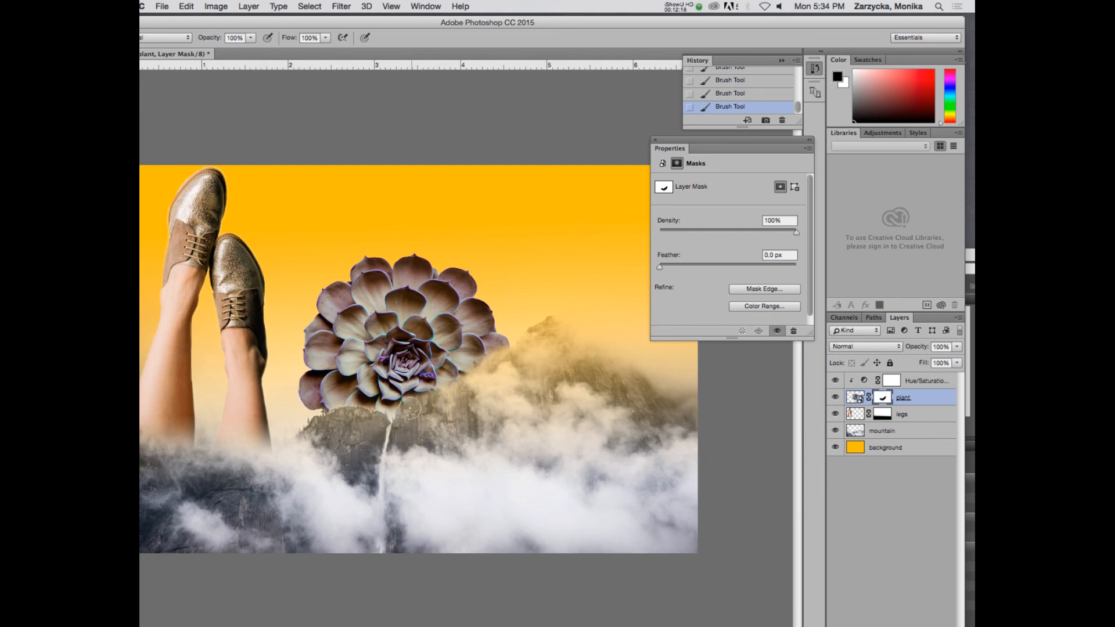
mouse_move(438, 395)
left_mouse_down()
mouse_move(415, 392)
mouse_move(476, 379)
mouse_move(450, 372)
mouse_move(491, 372)
mouse_move(523, 349)
mouse_move(418, 366)
mouse_move(493, 339)
mouse_move(433, 337)
left_mouse_up()
key("x")
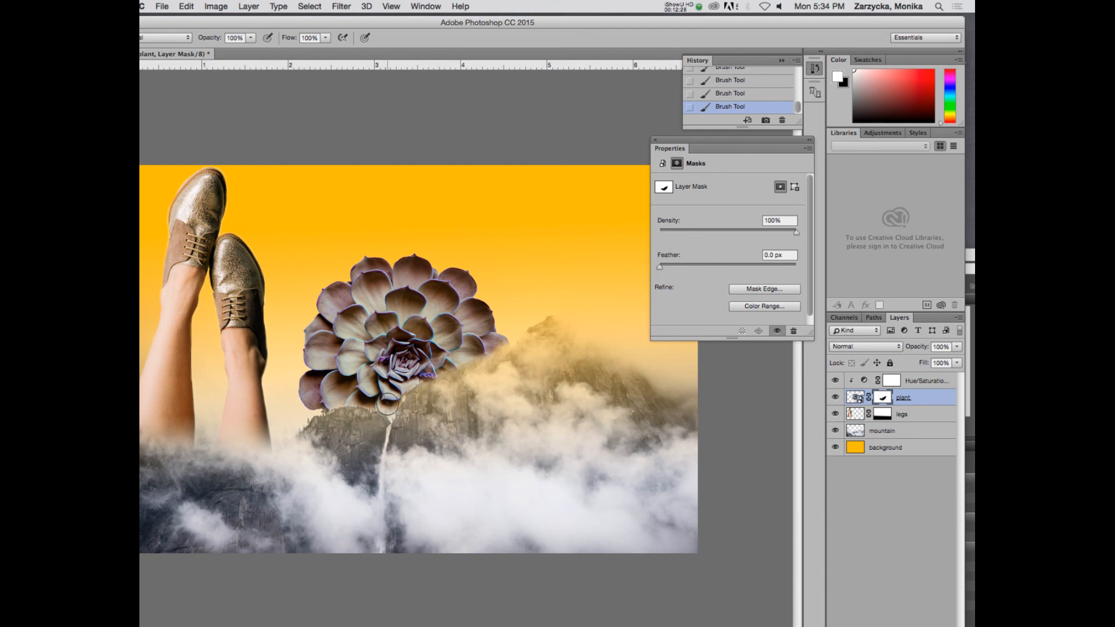
mouse_move(401, 407)
left_mouse_down()
mouse_move(387, 405)
mouse_move(406, 394)
left_mouse_up()
key("x")
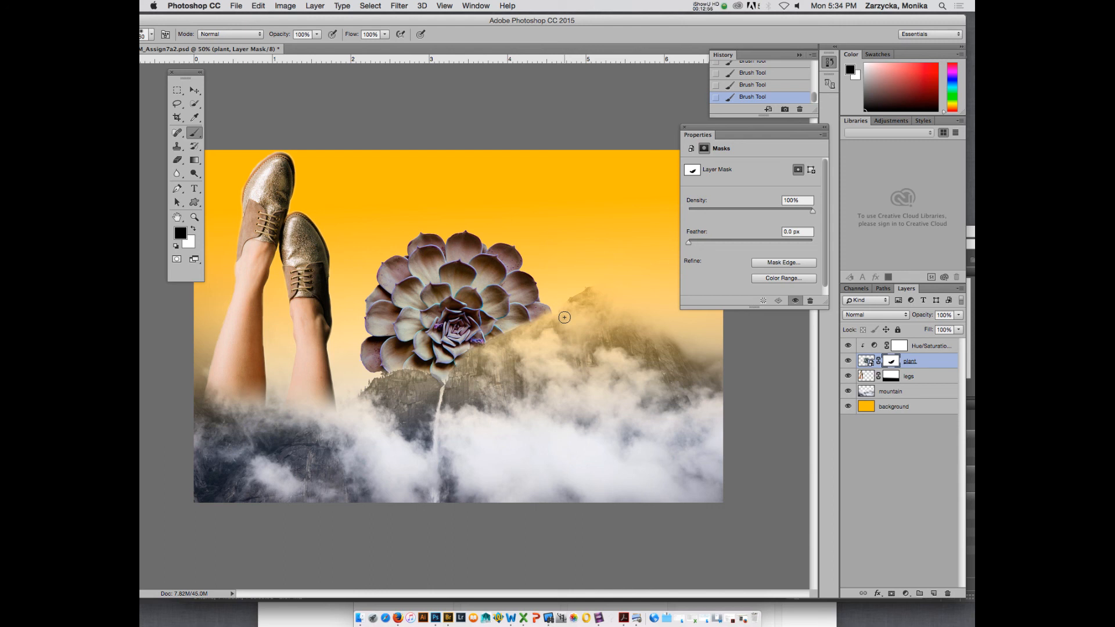
key("super+s")
left_click(704, 4)
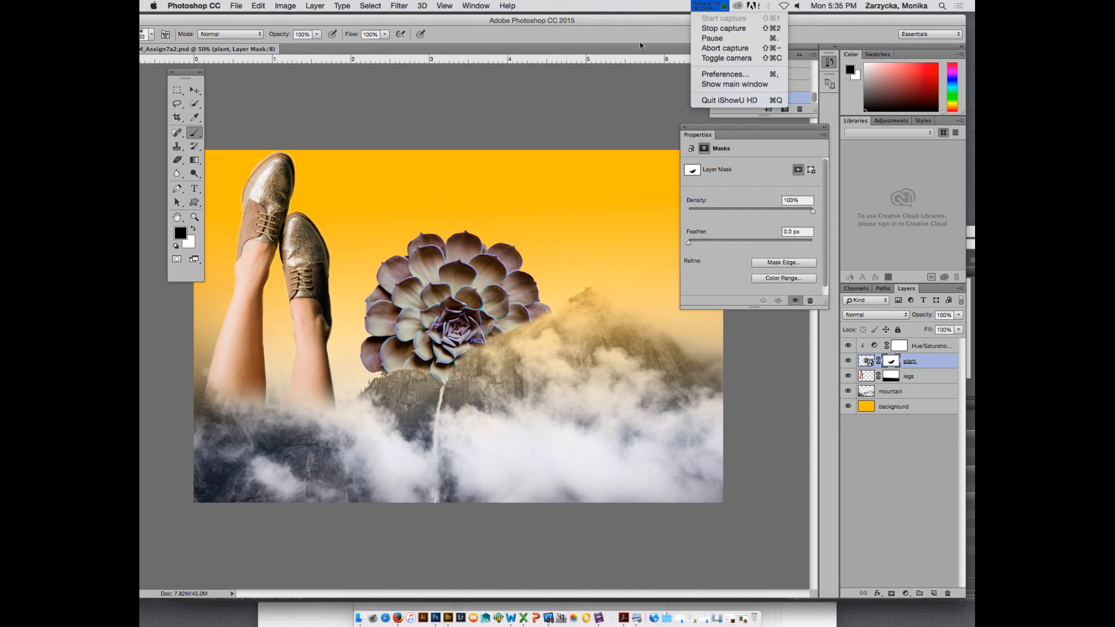
left_click(642, 22)
left_click_drag(647, 21, 664, 51)
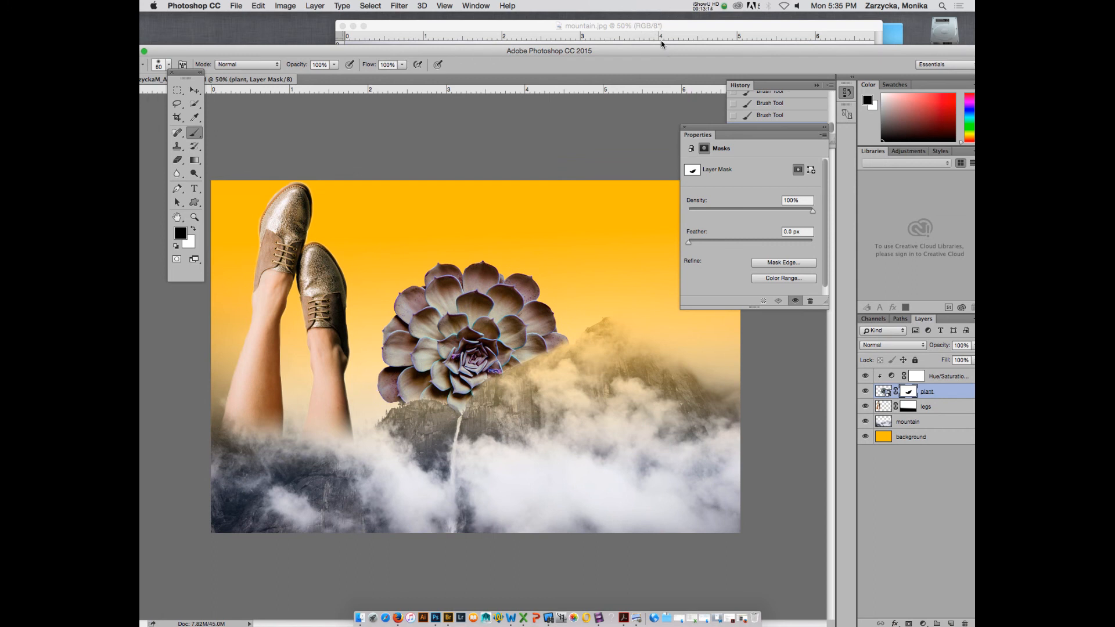
left_click(706, 6)
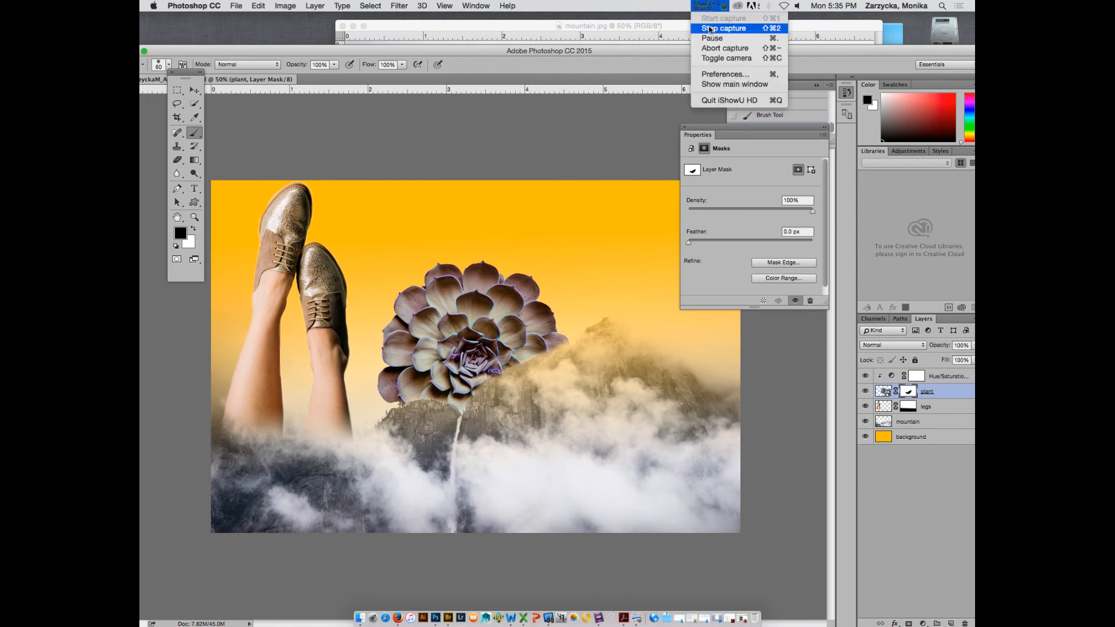